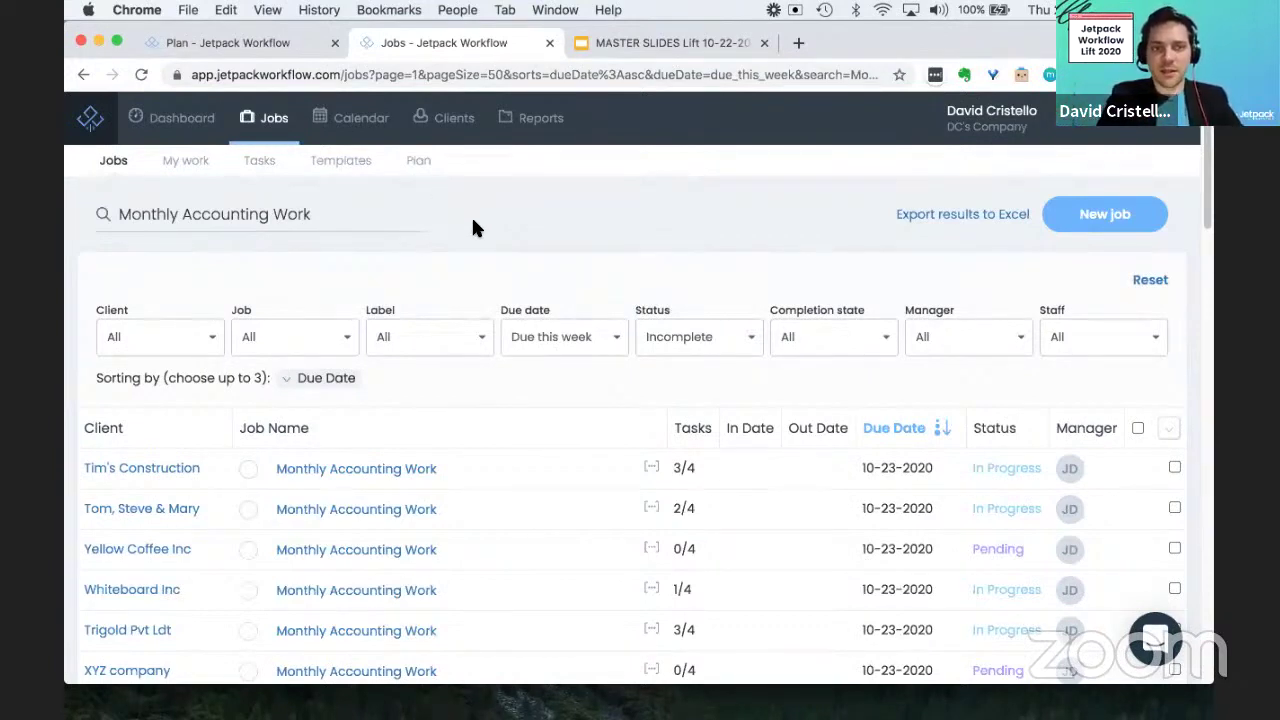
Switch to the Plan page and view this week's workload for the second and first listed staff members.
{"action": "left_click", "coordinate": [270, 52]}
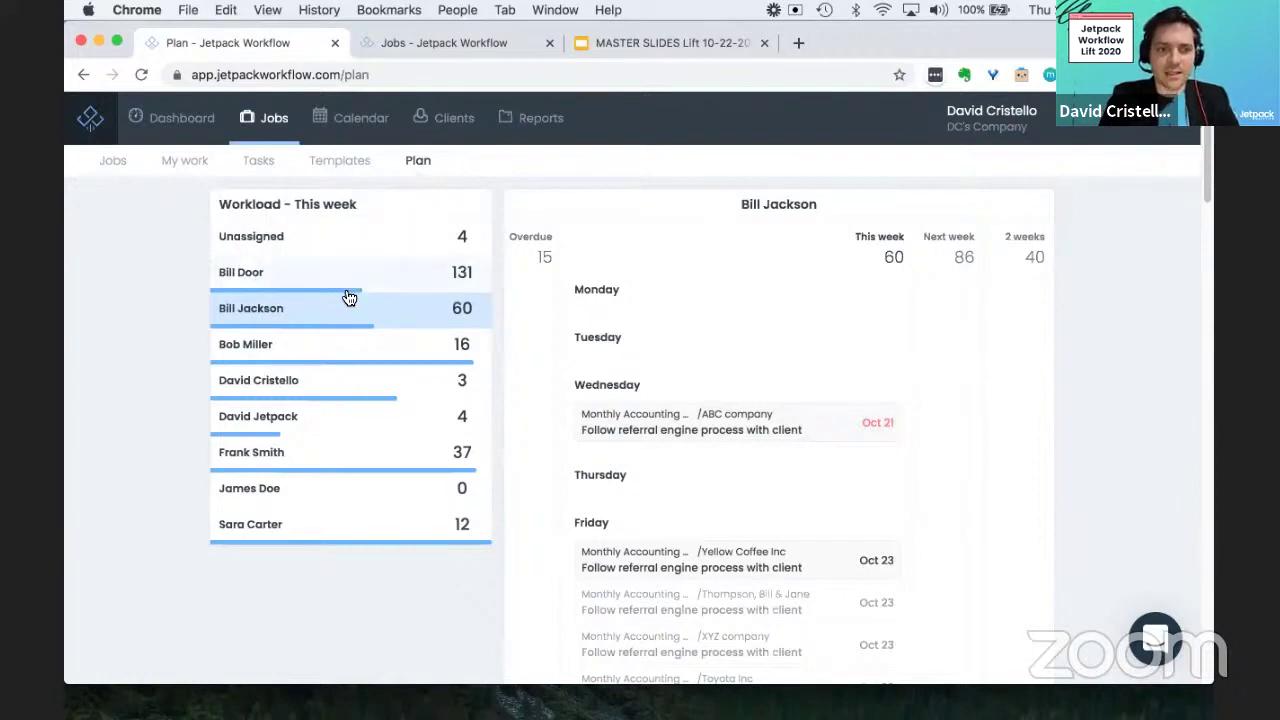
{"action": "mouse_move", "coordinate": [347, 297]}
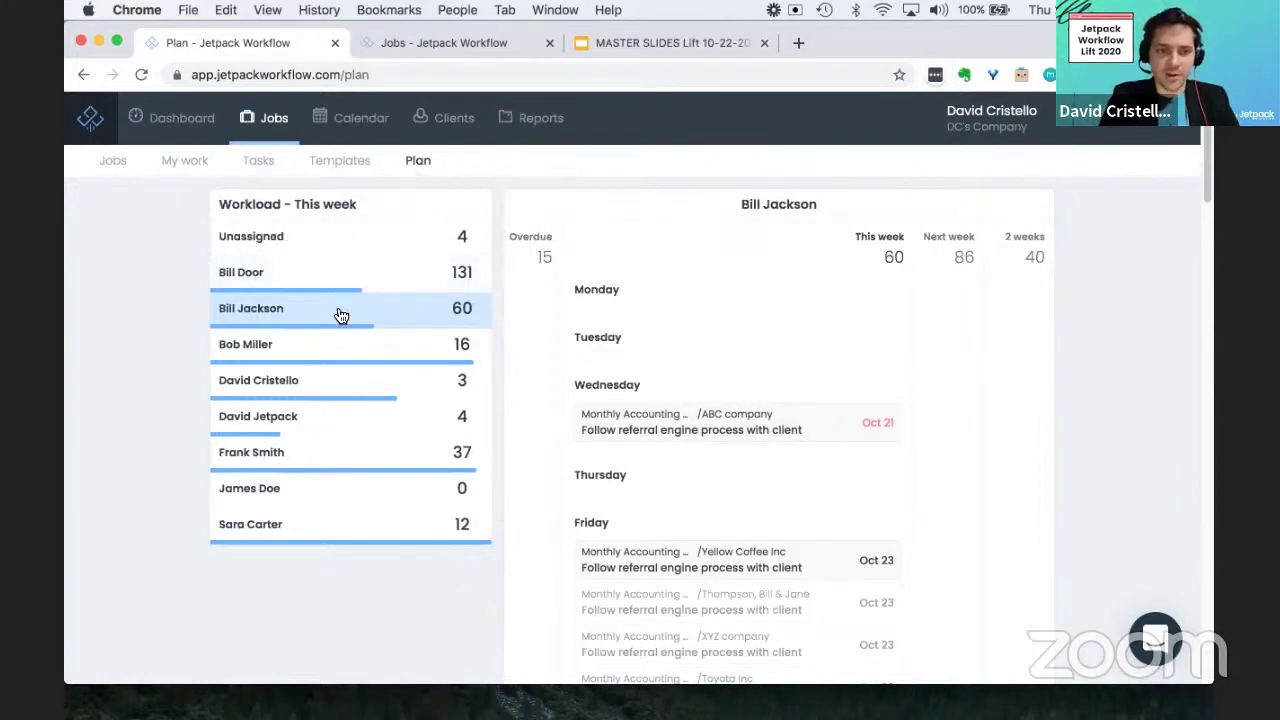
{"action": "left_click", "coordinate": [320, 314]}
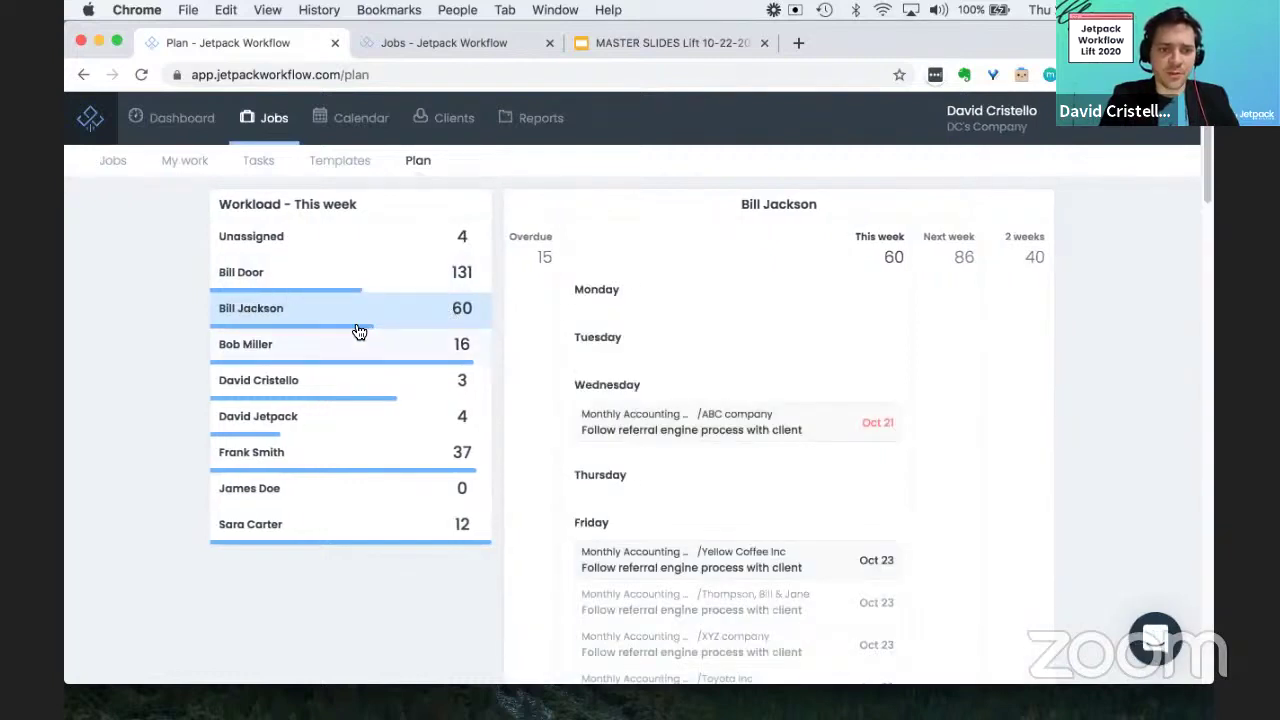
{"action": "mouse_move", "coordinate": [361, 331]}
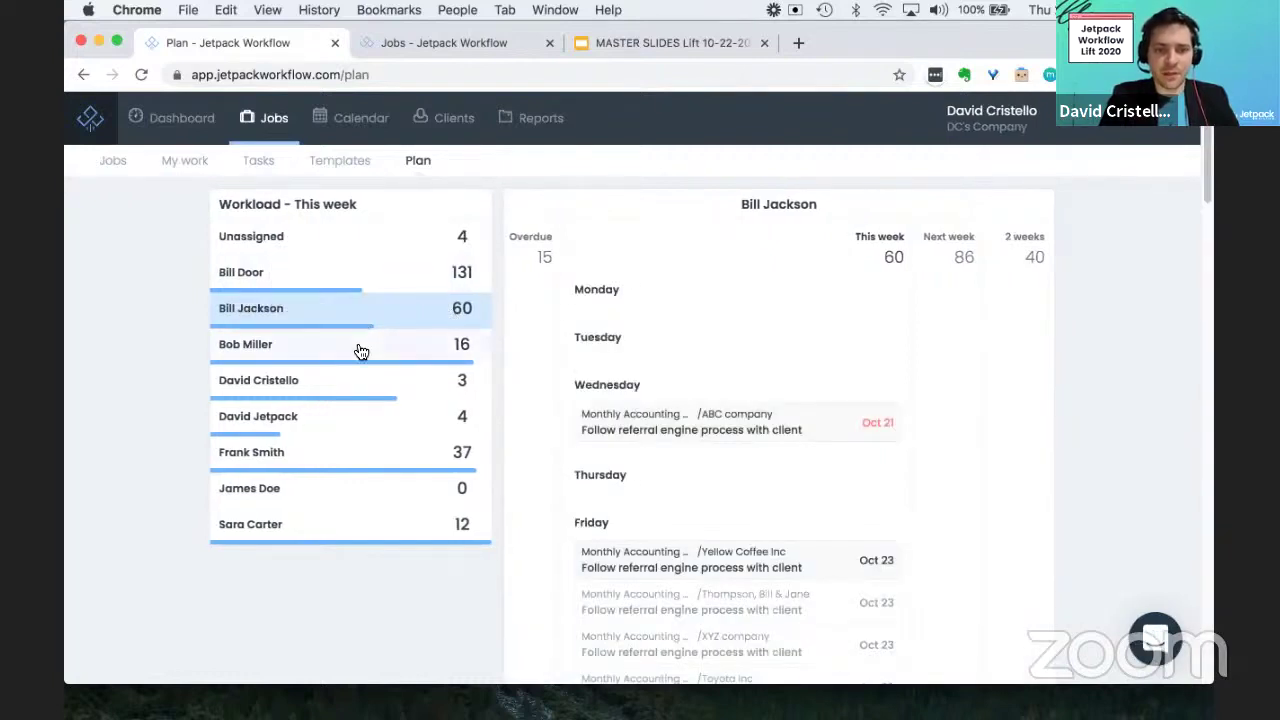
{"action": "left_click", "coordinate": [352, 286]}
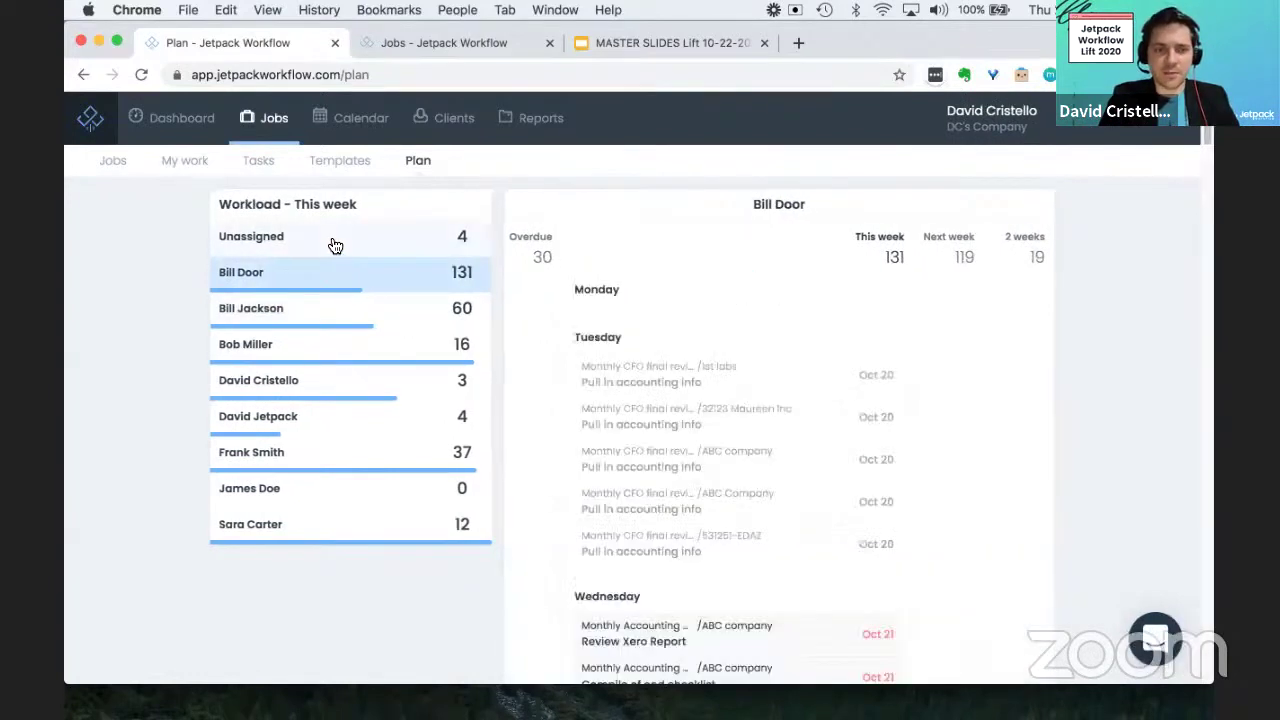
Assign this week's unassigned tasks, three for H&F Construction and one for Pams Bakery, to the staff member with a workload of 0.
{"action": "left_click", "coordinate": [335, 246]}
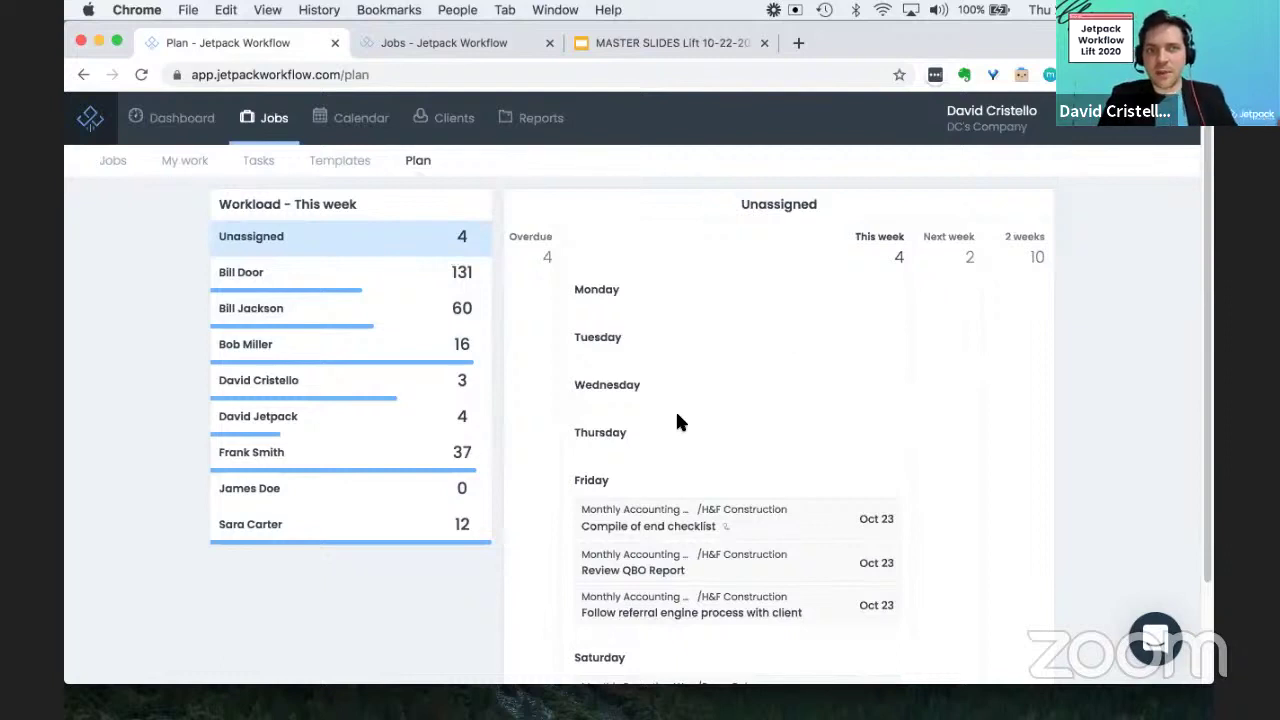
{"action": "scroll", "coordinate": [677, 416], "scroll_direction": "down", "scroll_amount": 1}
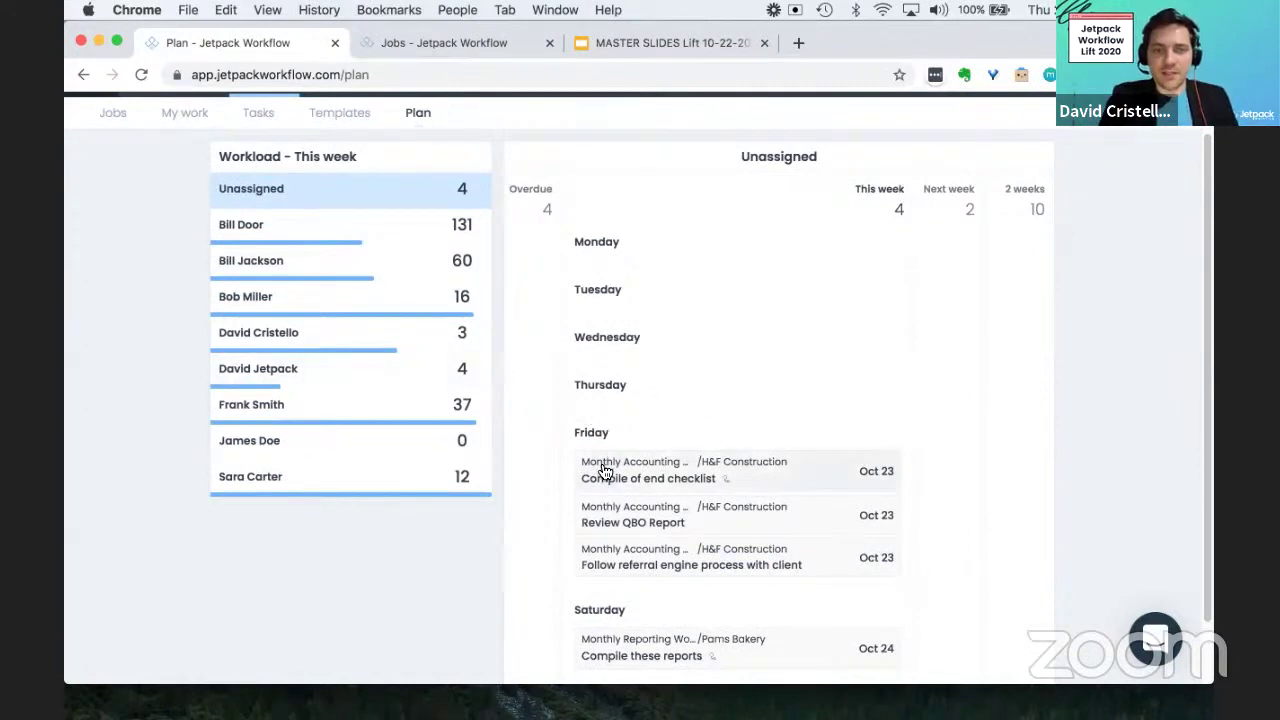
{"action": "scroll", "coordinate": [605, 471], "scroll_direction": "down", "scroll_amount": 1}
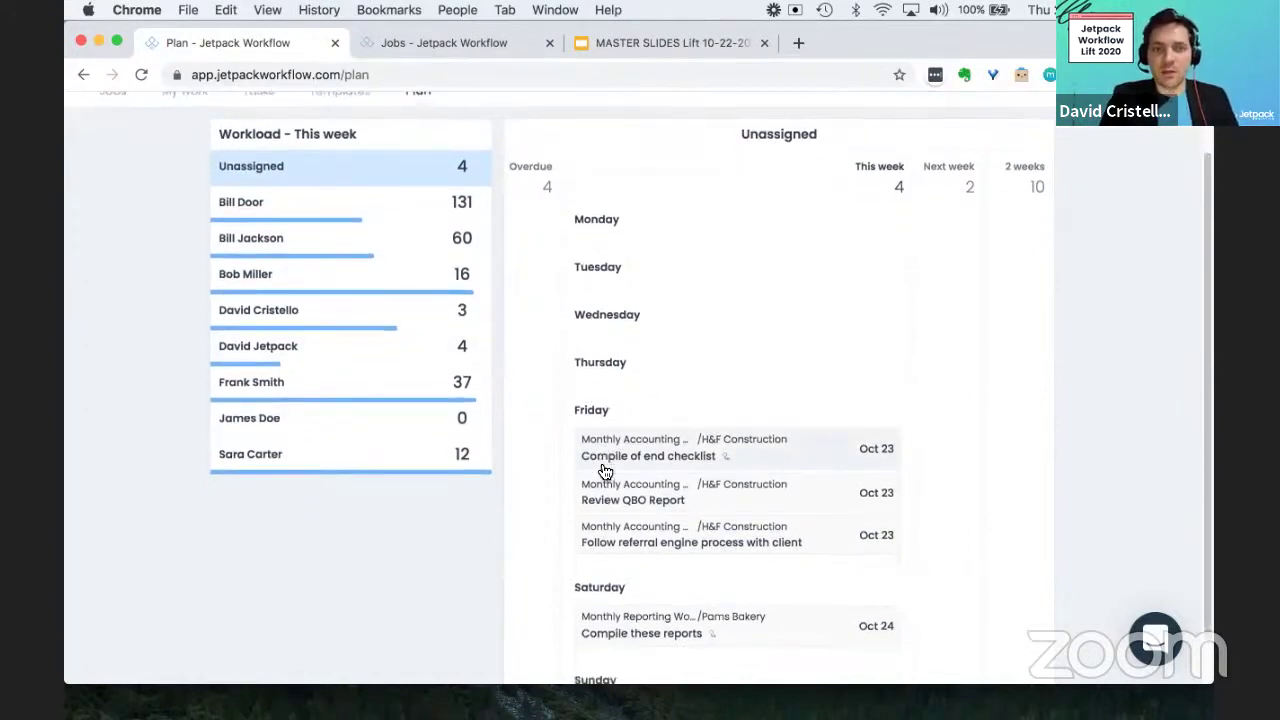
{"action": "scroll", "coordinate": [605, 471], "scroll_direction": "up", "scroll_amount": 1}
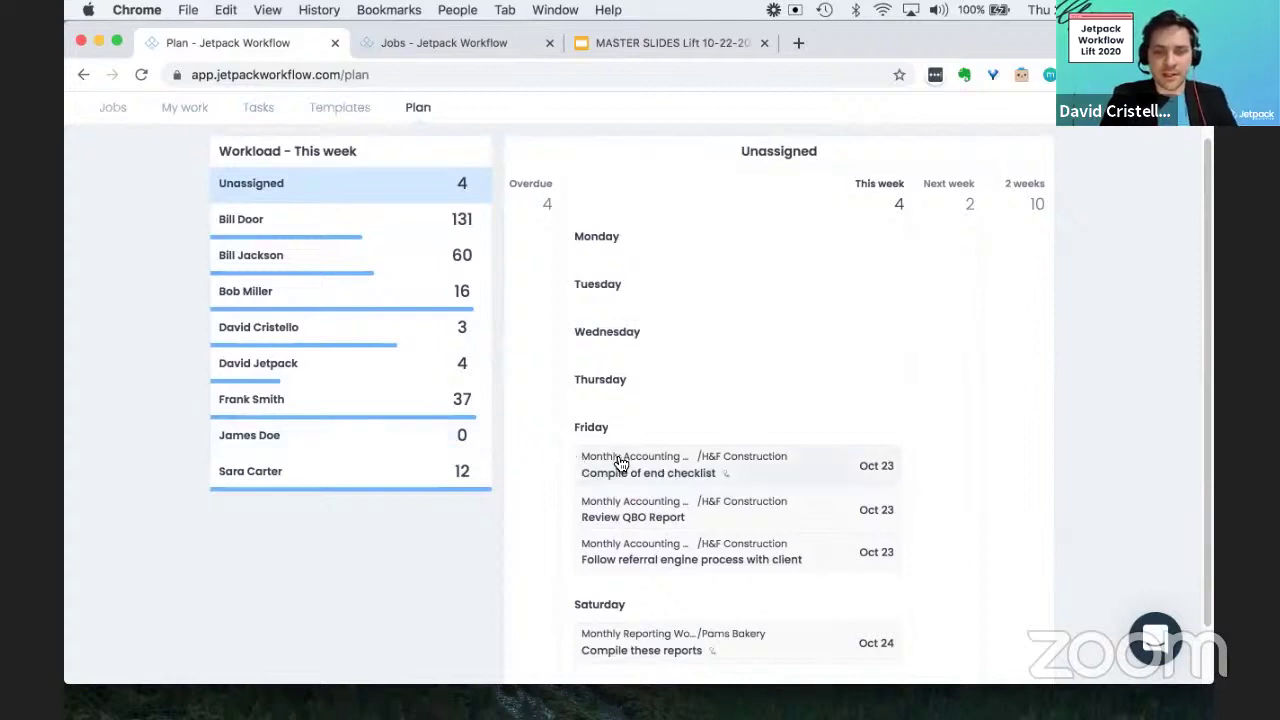
{"action": "left_click_drag", "start_coordinate": [617, 463], "coordinate": [371, 441]}
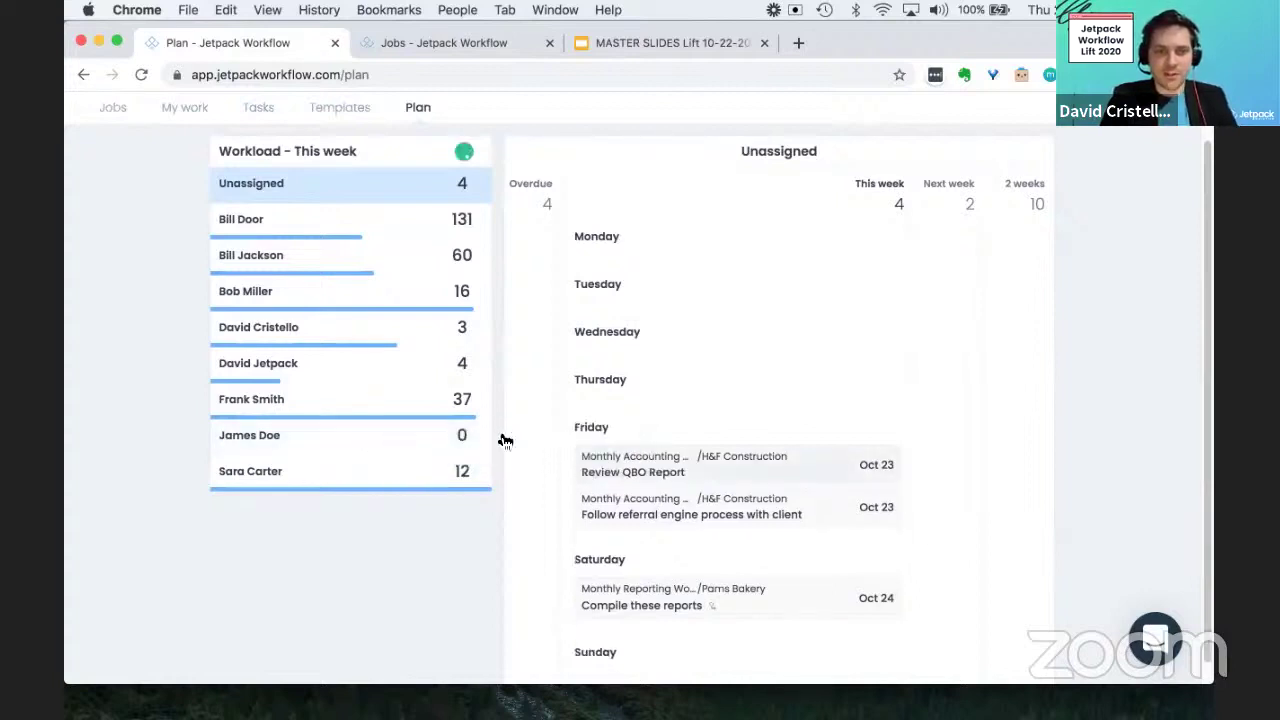
{"action": "left_click_drag", "start_coordinate": [634, 463], "coordinate": [407, 440]}
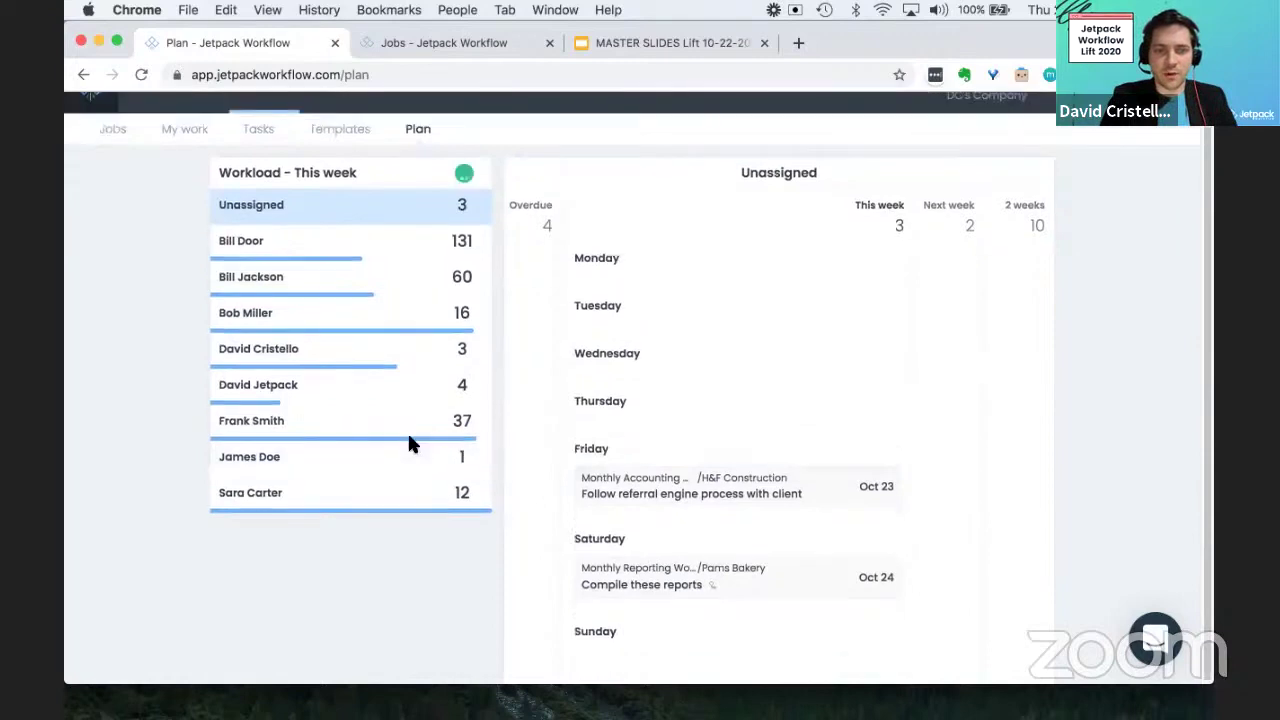
{"action": "left_click_drag", "start_coordinate": [620, 485], "coordinate": [415, 458]}
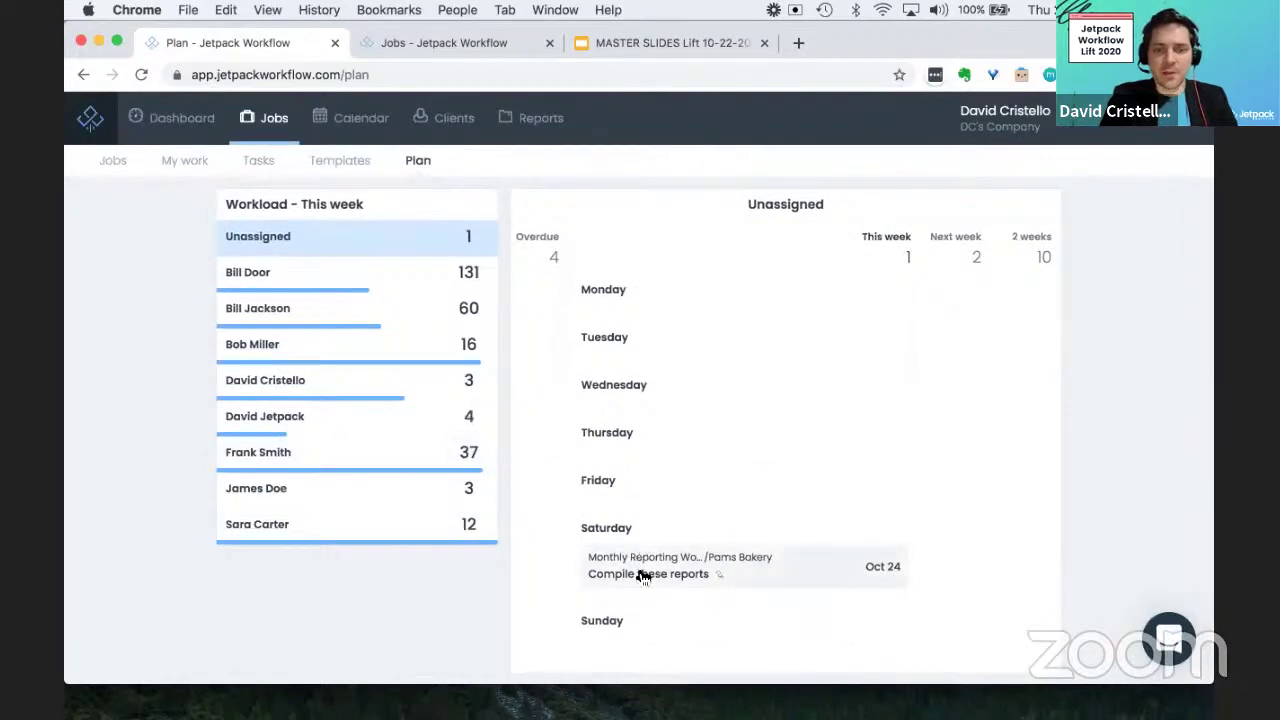
{"action": "left_click_drag", "start_coordinate": [629, 566], "coordinate": [412, 484]}
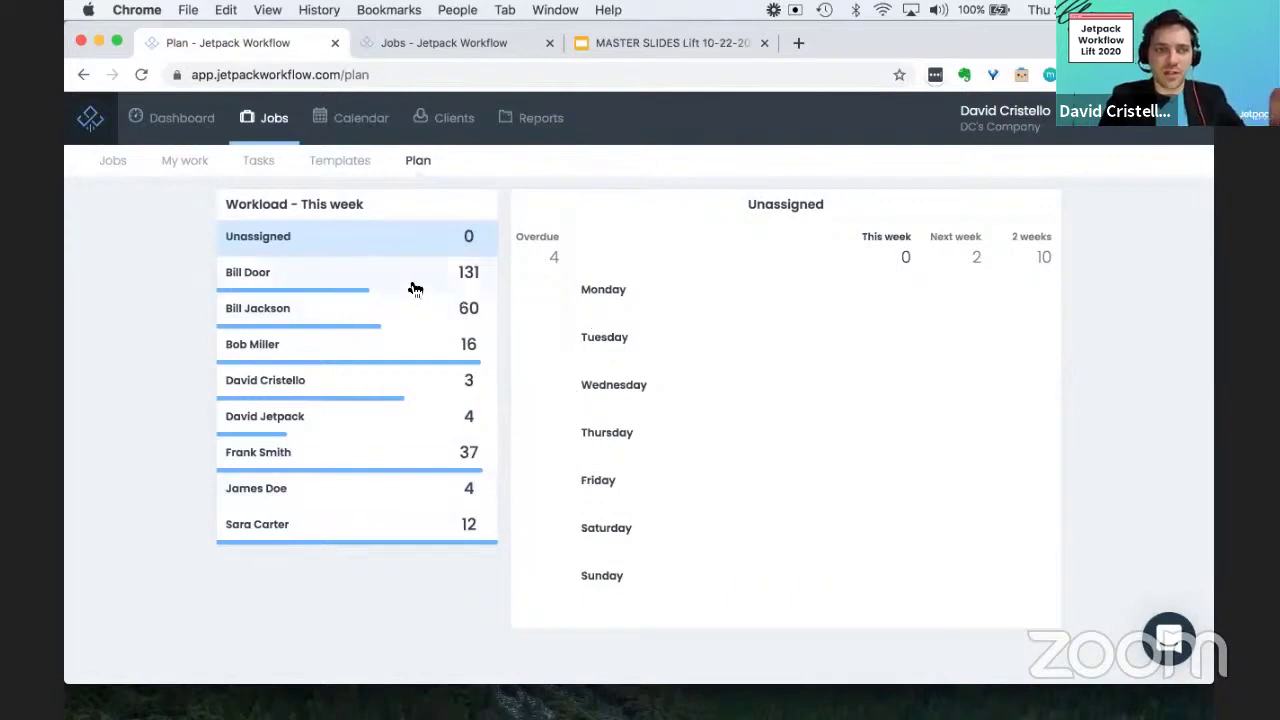
In the fifth staff member's plan, move "Conduct end of year call" to Thursday and reschedule both Thursday Yellow Coffee Inc tasks to next week.
{"action": "left_click", "coordinate": [373, 417]}
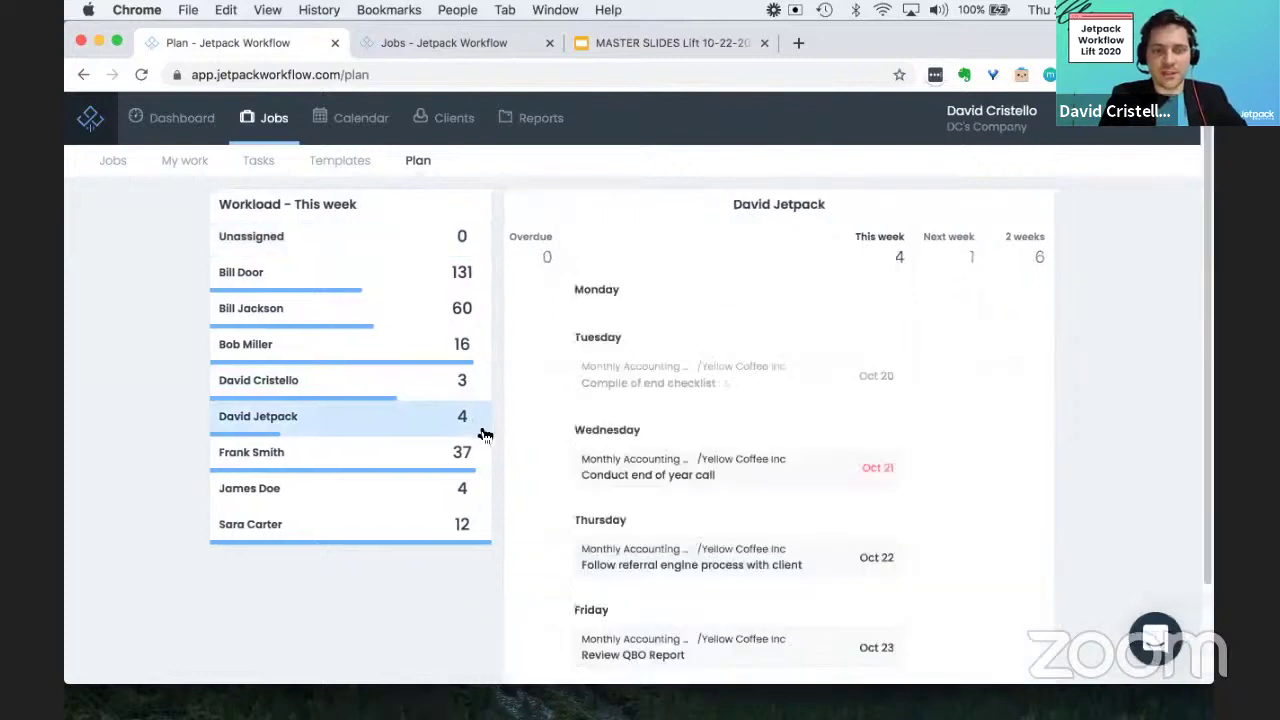
{"action": "scroll", "coordinate": [541, 422], "scroll_direction": "down", "scroll_amount": 1}
{"action": "scroll", "coordinate": [541, 422], "scroll_direction": "down", "scroll_amount": 2}
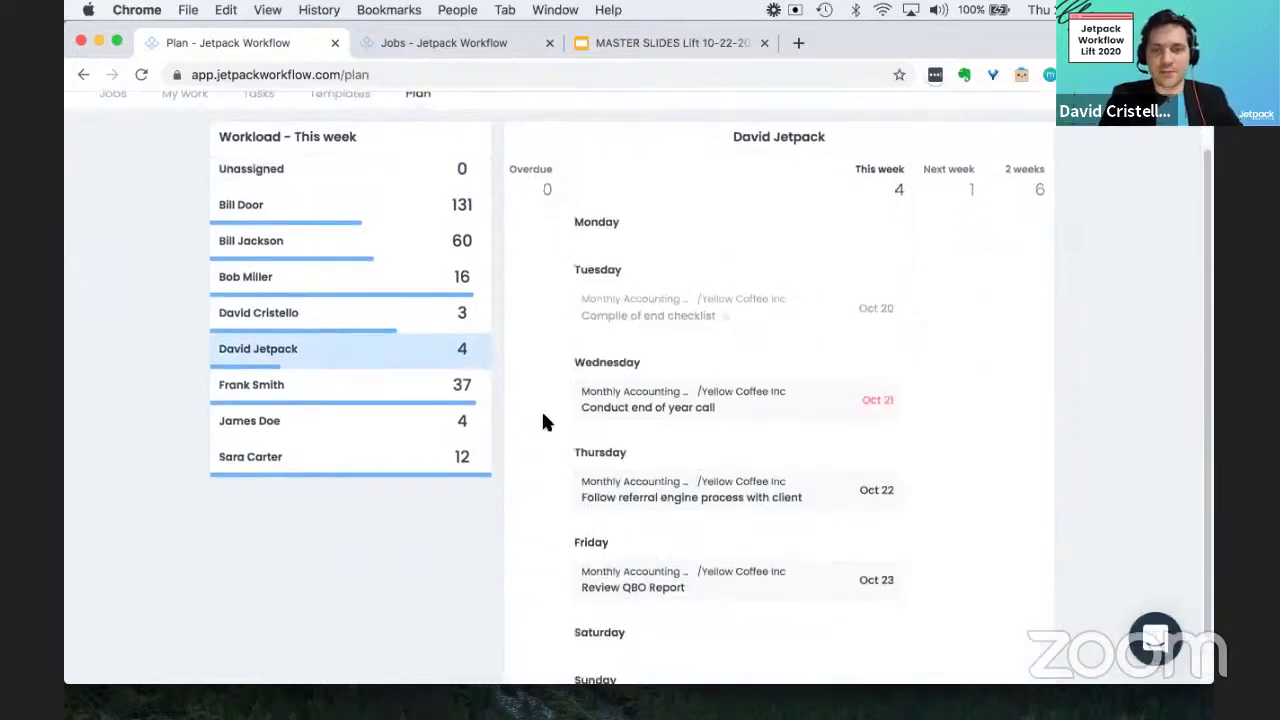
{"action": "scroll", "coordinate": [634, 306], "scroll_direction": "up", "scroll_amount": 3}
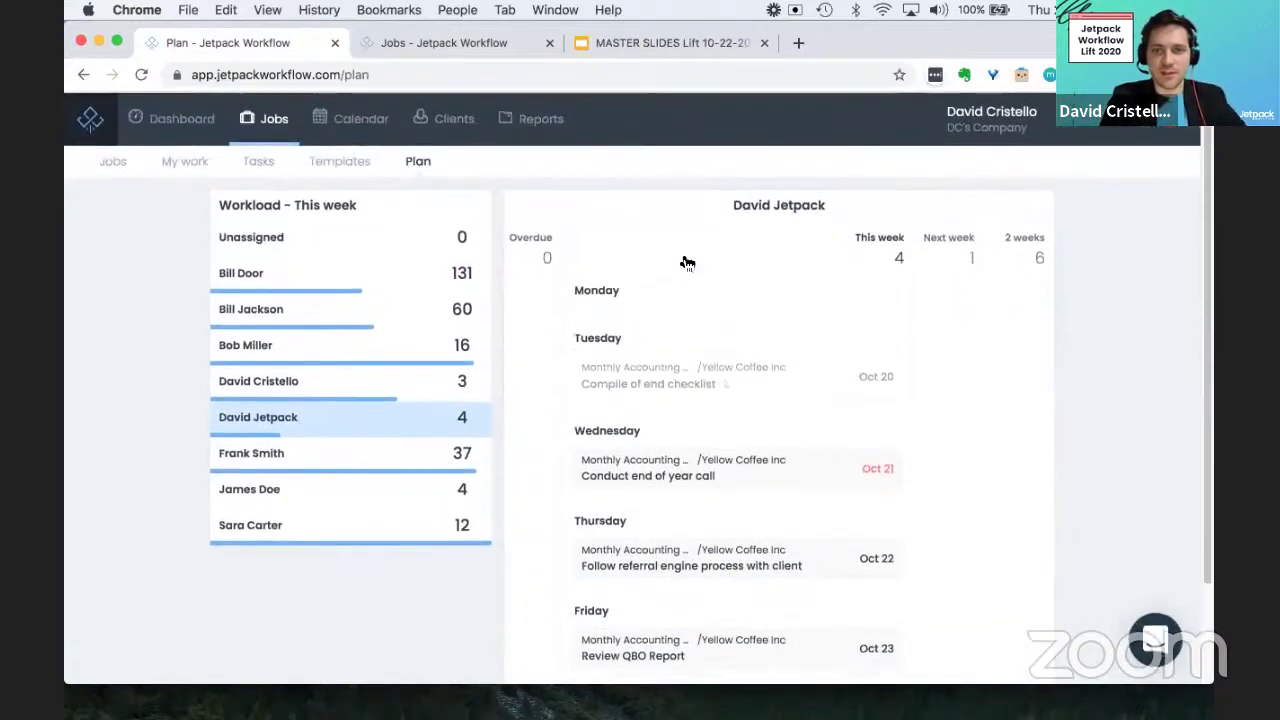
{"action": "scroll", "coordinate": [687, 255], "scroll_direction": "down", "scroll_amount": 3}
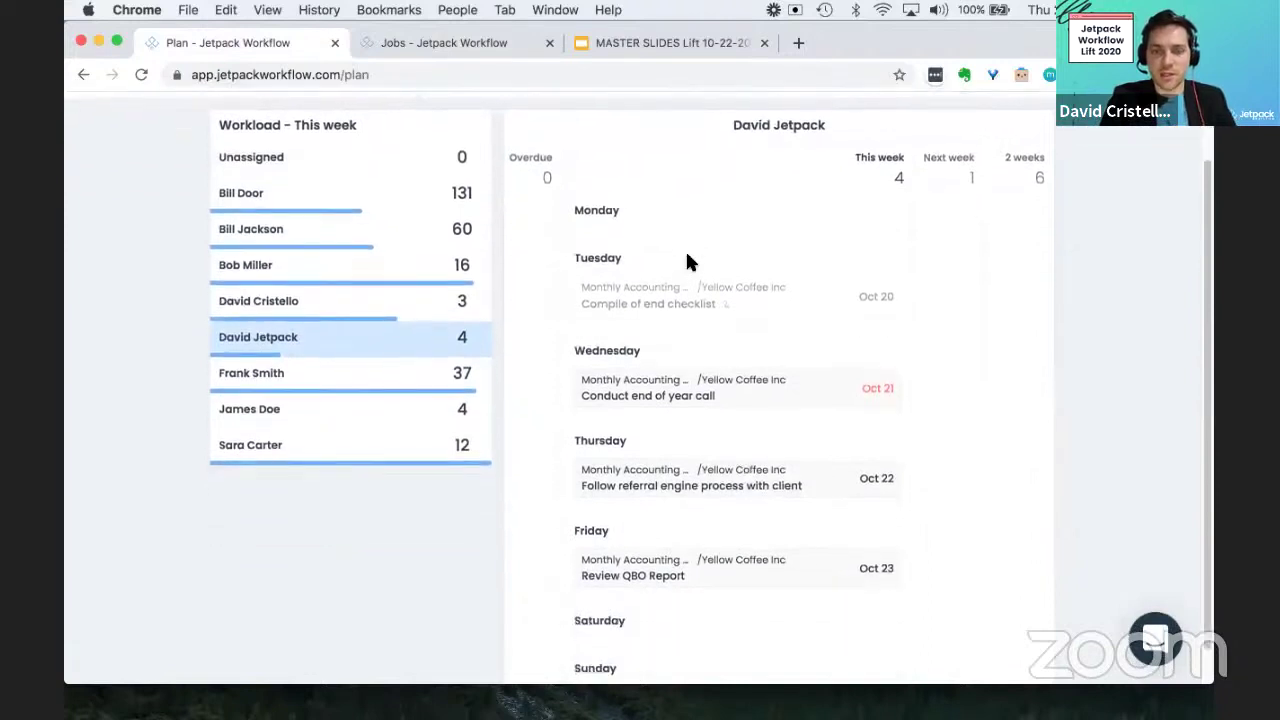
{"action": "scroll", "coordinate": [660, 293], "scroll_direction": "down", "scroll_amount": 1}
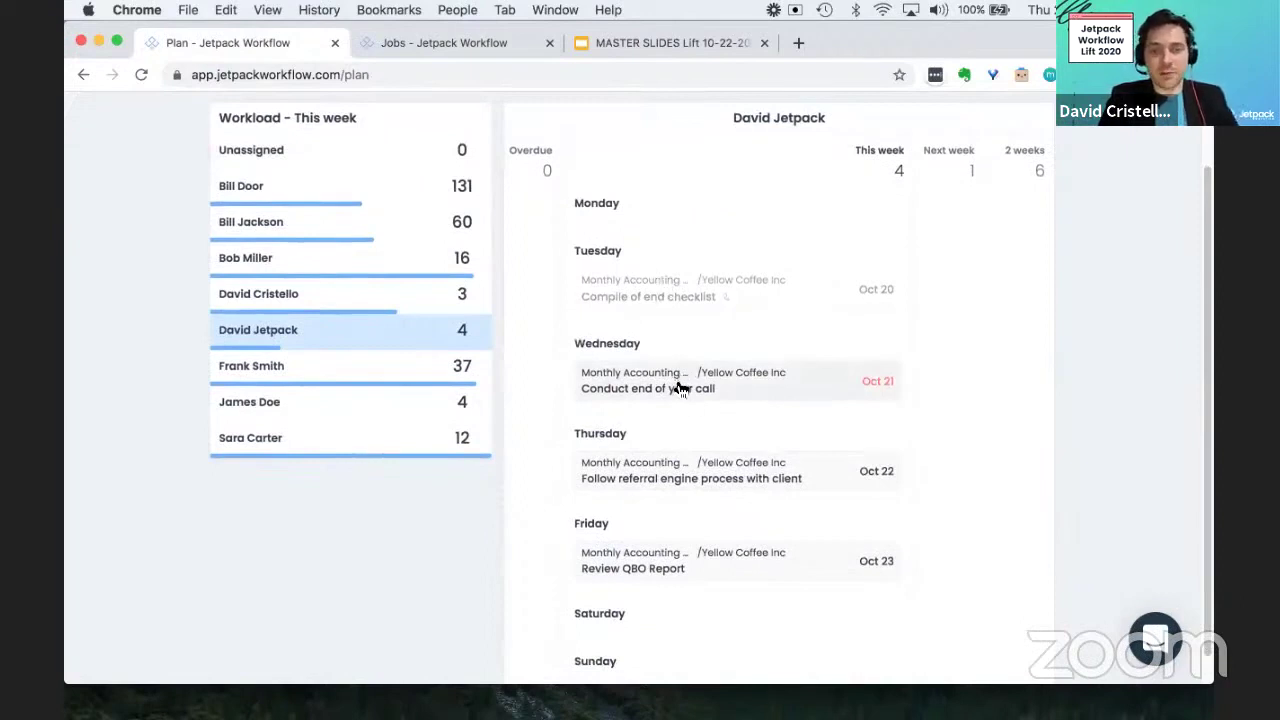
{"action": "left_click_drag", "start_coordinate": [678, 384], "coordinate": [674, 491]}
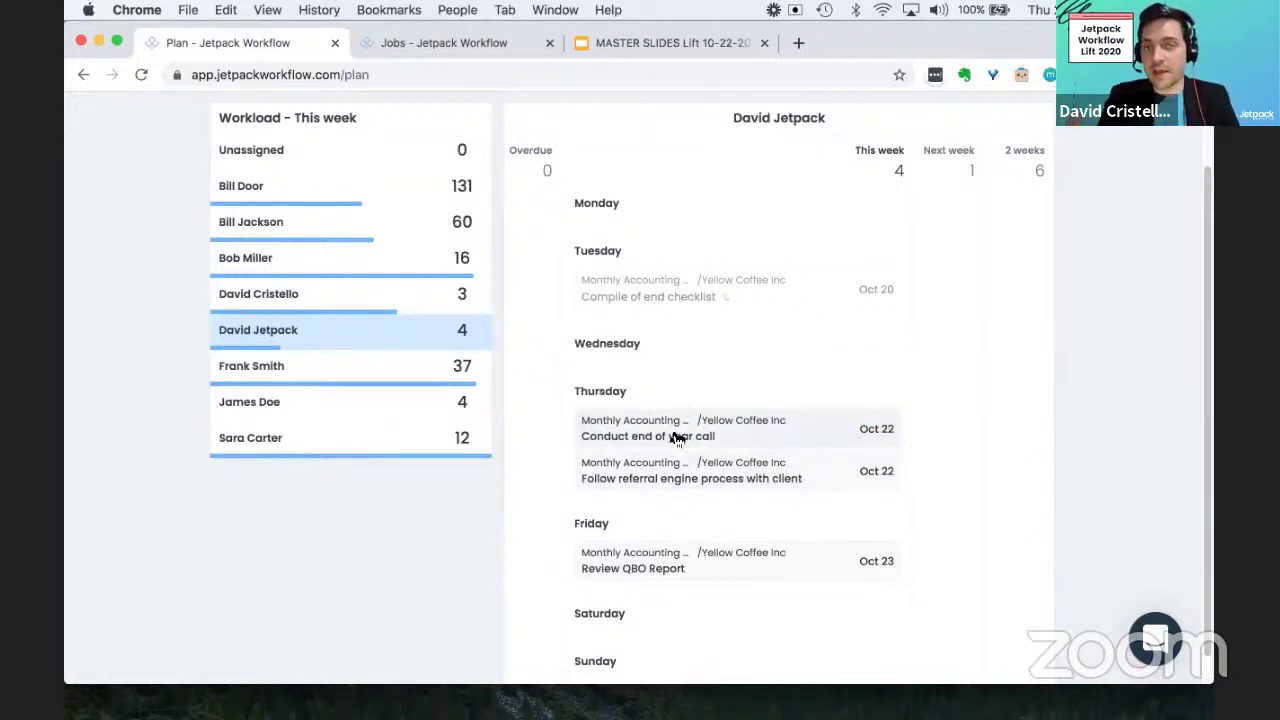
{"action": "left_click_drag", "start_coordinate": [768, 425], "coordinate": [931, 427]}
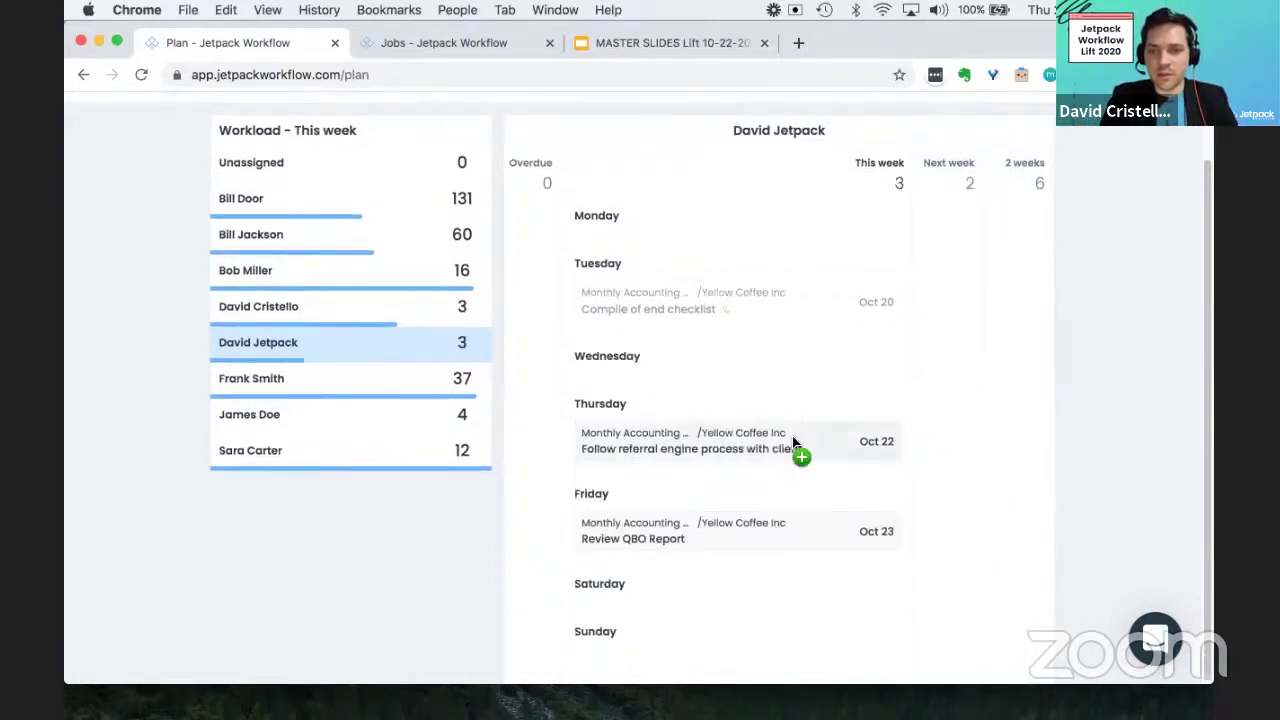
{"action": "left_click_drag", "start_coordinate": [800, 448], "coordinate": [908, 446]}
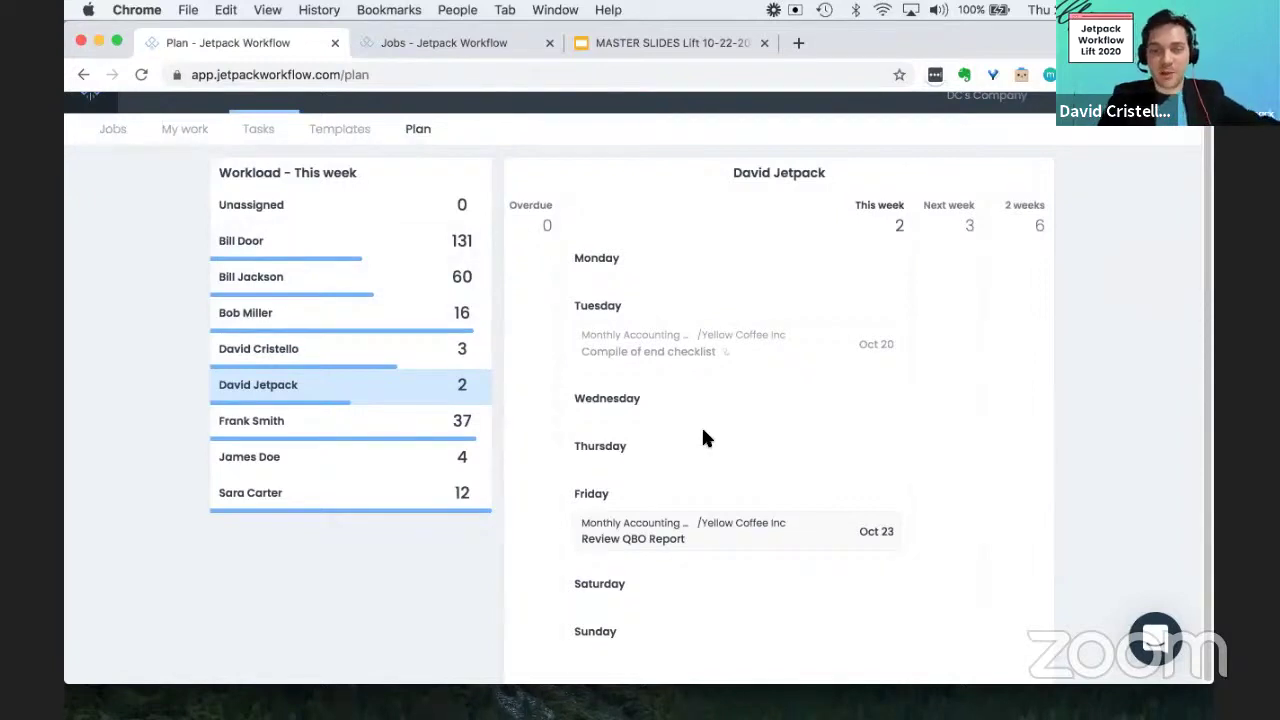
Look through the second staff member's tasks for this week, including the Friday Monthly Accounting tasks.
{"action": "left_click", "coordinate": [397, 277]}
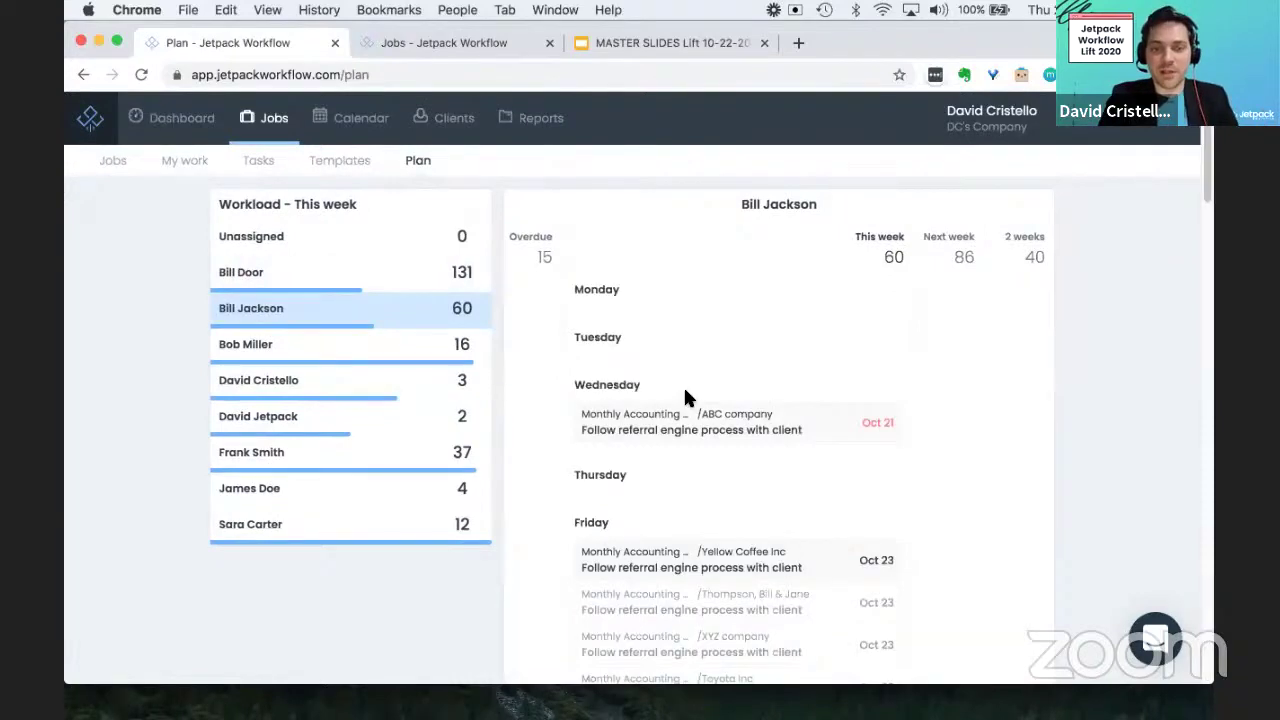
{"action": "scroll", "coordinate": [685, 397], "scroll_direction": "down", "scroll_amount": 2}
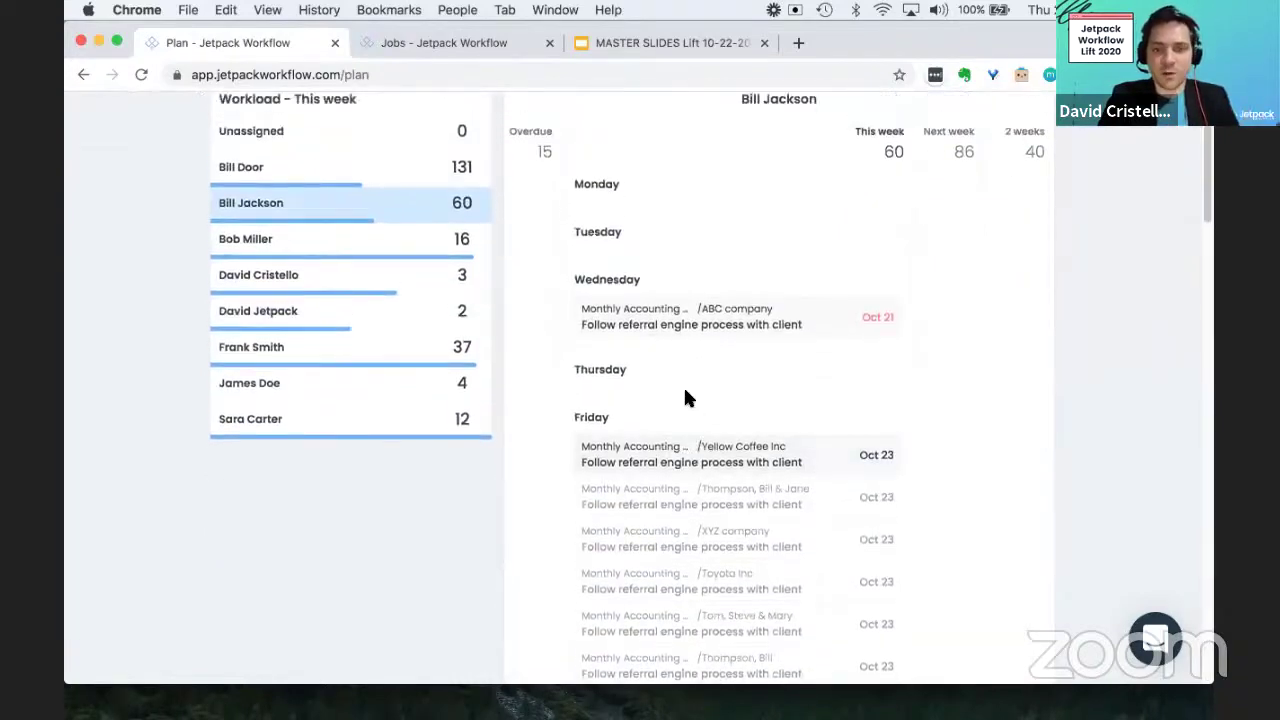
{"action": "scroll", "coordinate": [685, 397], "scroll_direction": "down", "scroll_amount": 10}
{"action": "scroll", "coordinate": [688, 399], "scroll_direction": "down", "scroll_amount": 4}
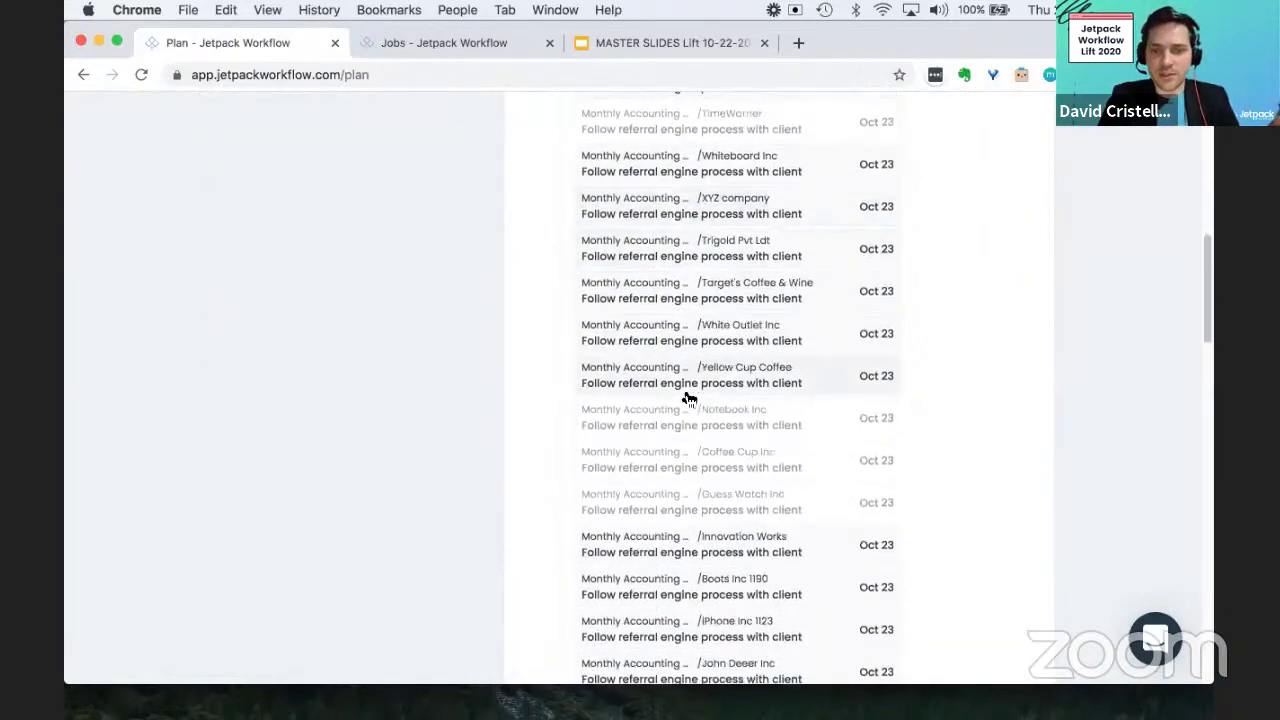
{"action": "scroll", "coordinate": [686, 394], "scroll_direction": "up", "scroll_amount": 15}
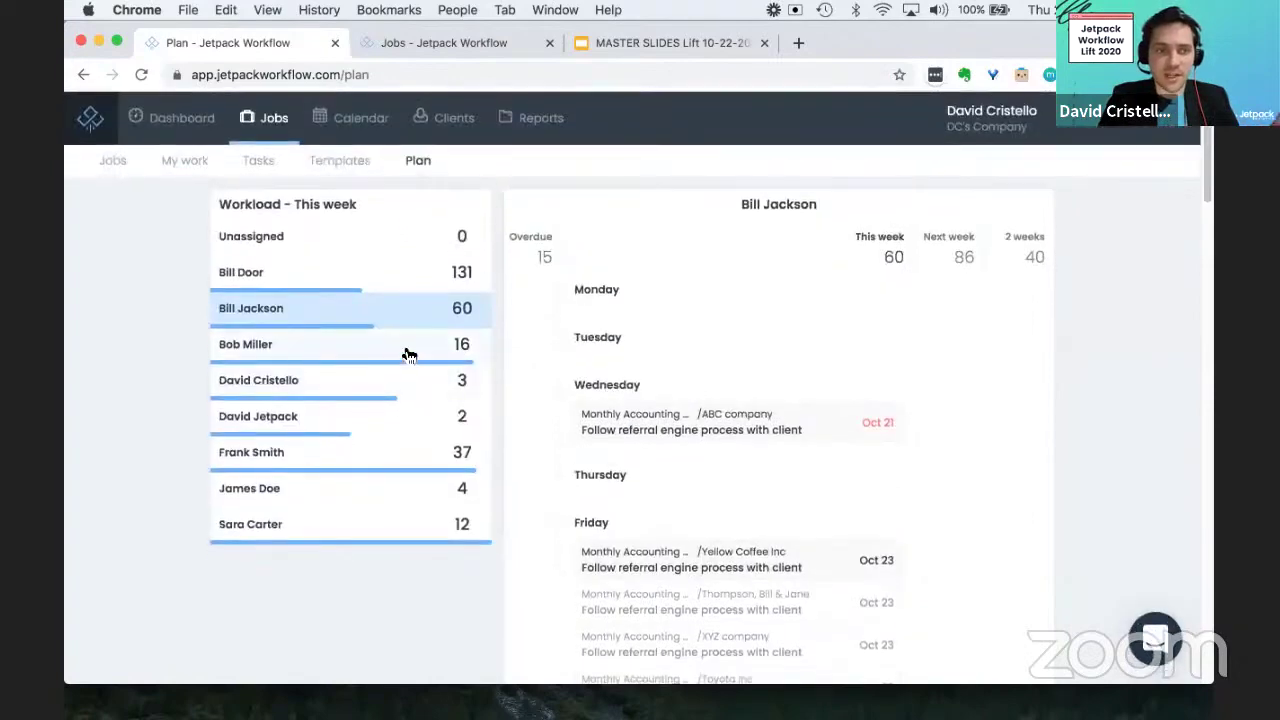
Examine the third staff member's SBA Loan Advisory tasks for this week, comparing the greyed-out Wednesday tasks with the active Sharpie Inc task.
{"action": "left_click", "coordinate": [408, 354]}
{"action": "scroll", "coordinate": [620, 411], "scroll_direction": "down", "scroll_amount": 7}
{"action": "scroll", "coordinate": [620, 413], "scroll_direction": "up", "scroll_amount": 7}
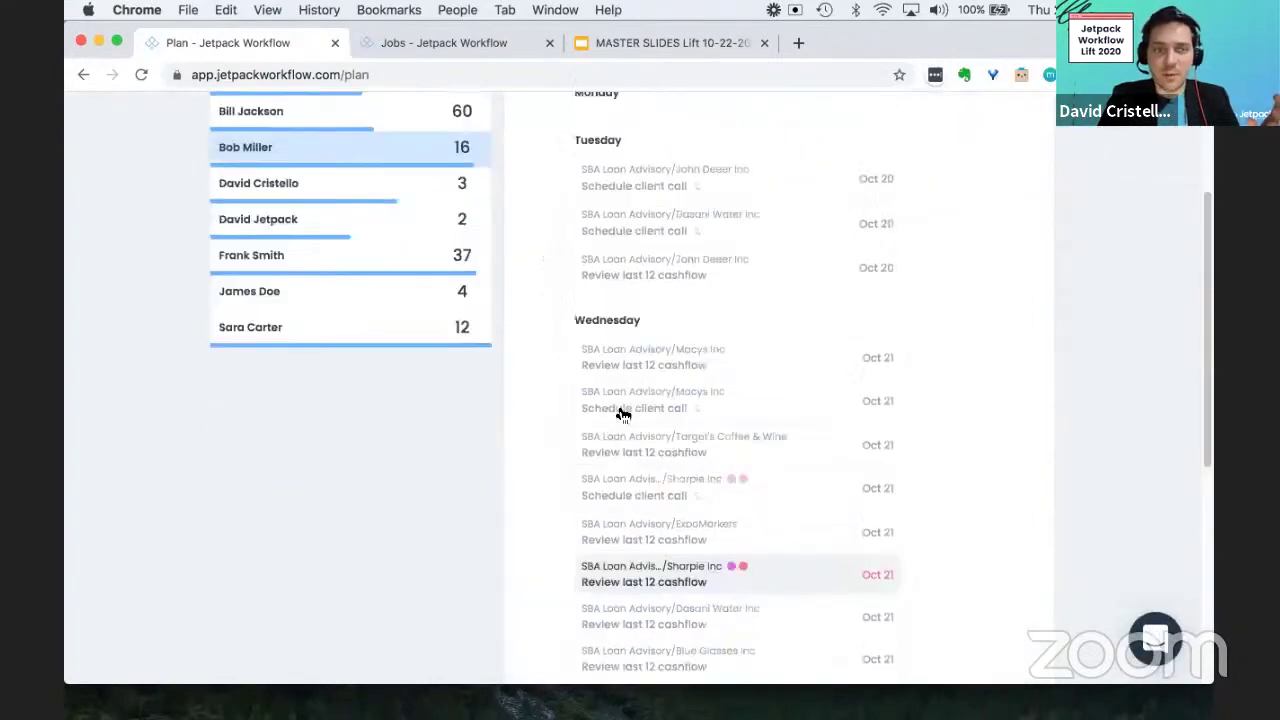
{"action": "mouse_move", "coordinate": [464, 372]}
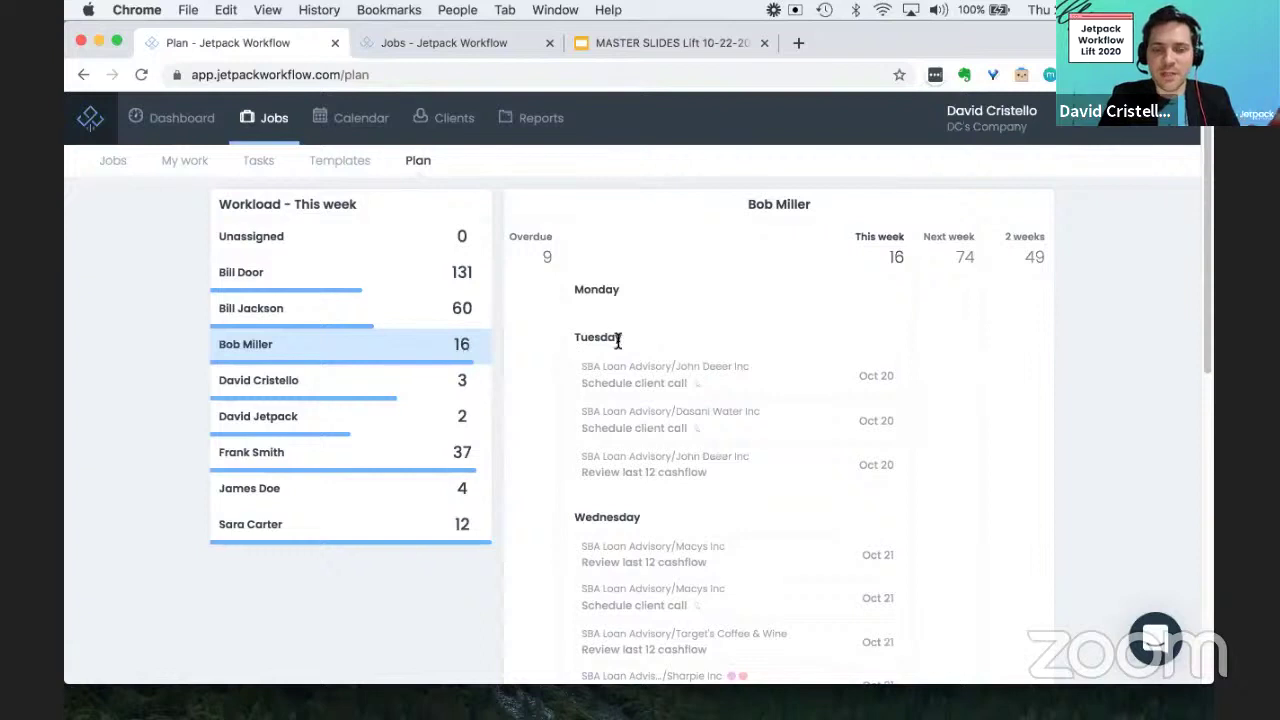
{"action": "scroll", "coordinate": [640, 330], "scroll_direction": "down", "scroll_amount": 1}
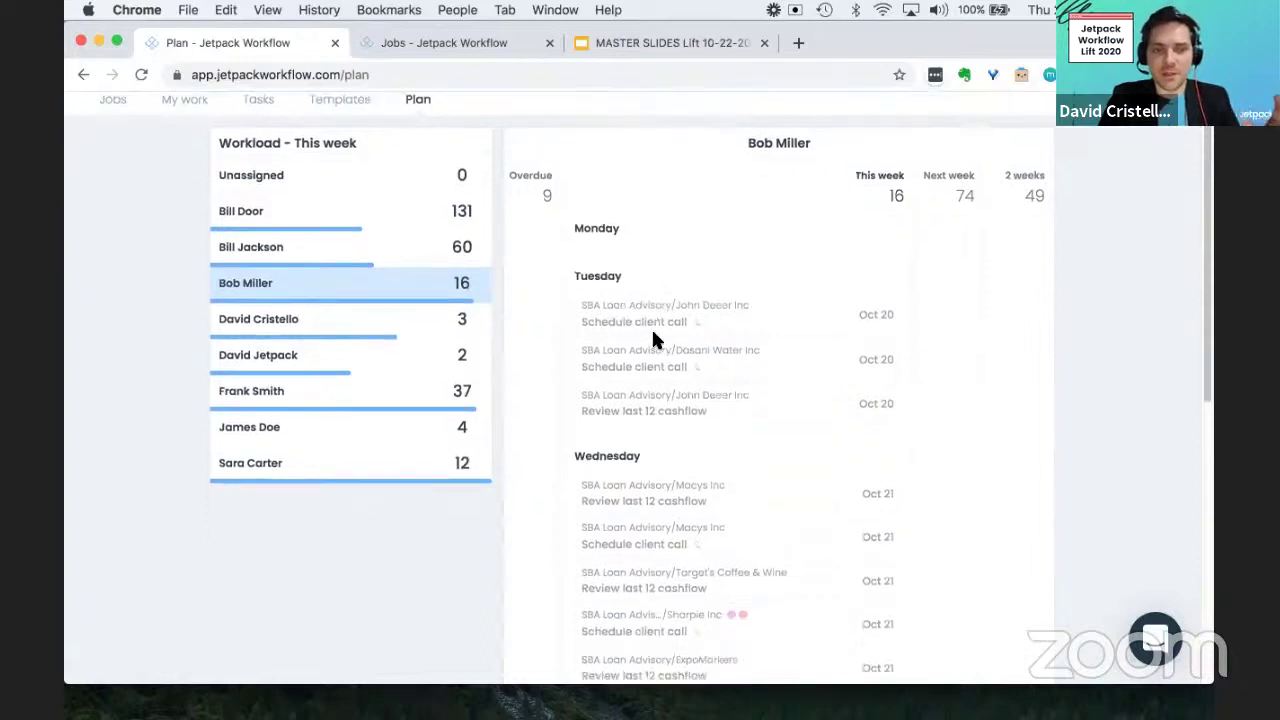
{"action": "scroll", "coordinate": [639, 393], "scroll_direction": "down", "scroll_amount": 3}
{"action": "scroll", "coordinate": [641, 400], "scroll_direction": "down", "scroll_amount": 4}
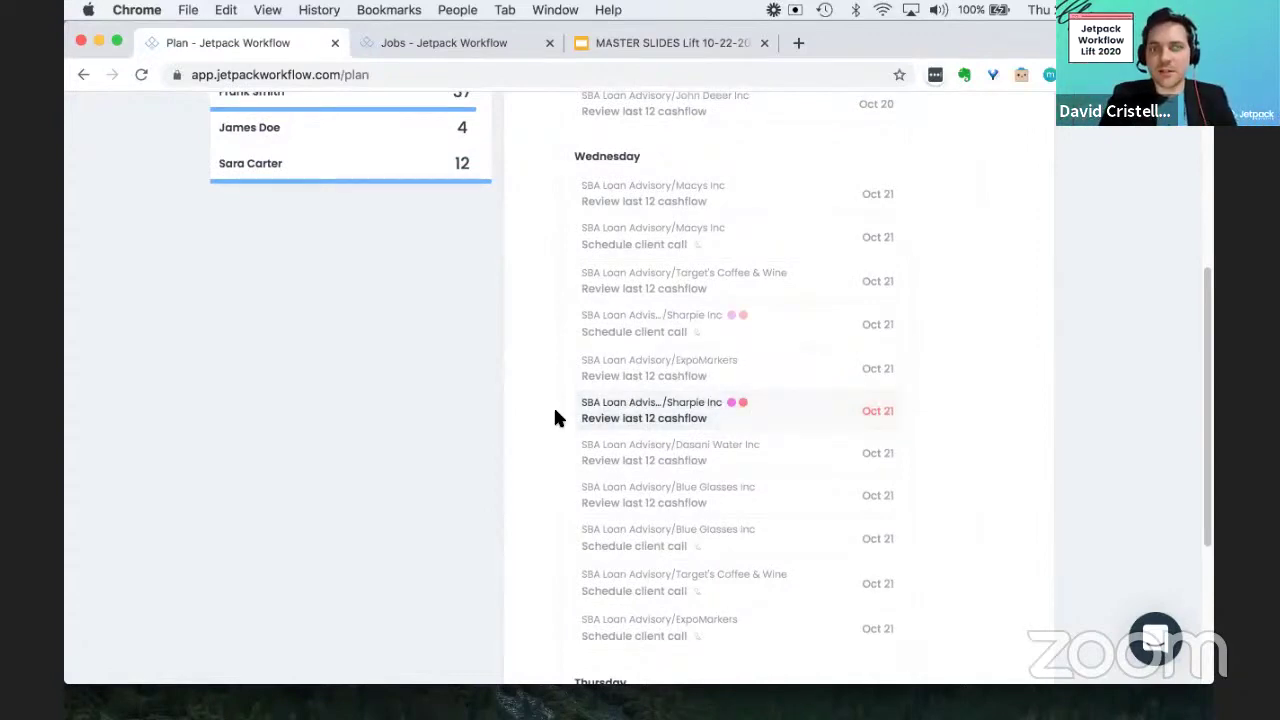
{"action": "scroll", "coordinate": [555, 410], "scroll_direction": "up", "scroll_amount": 3}
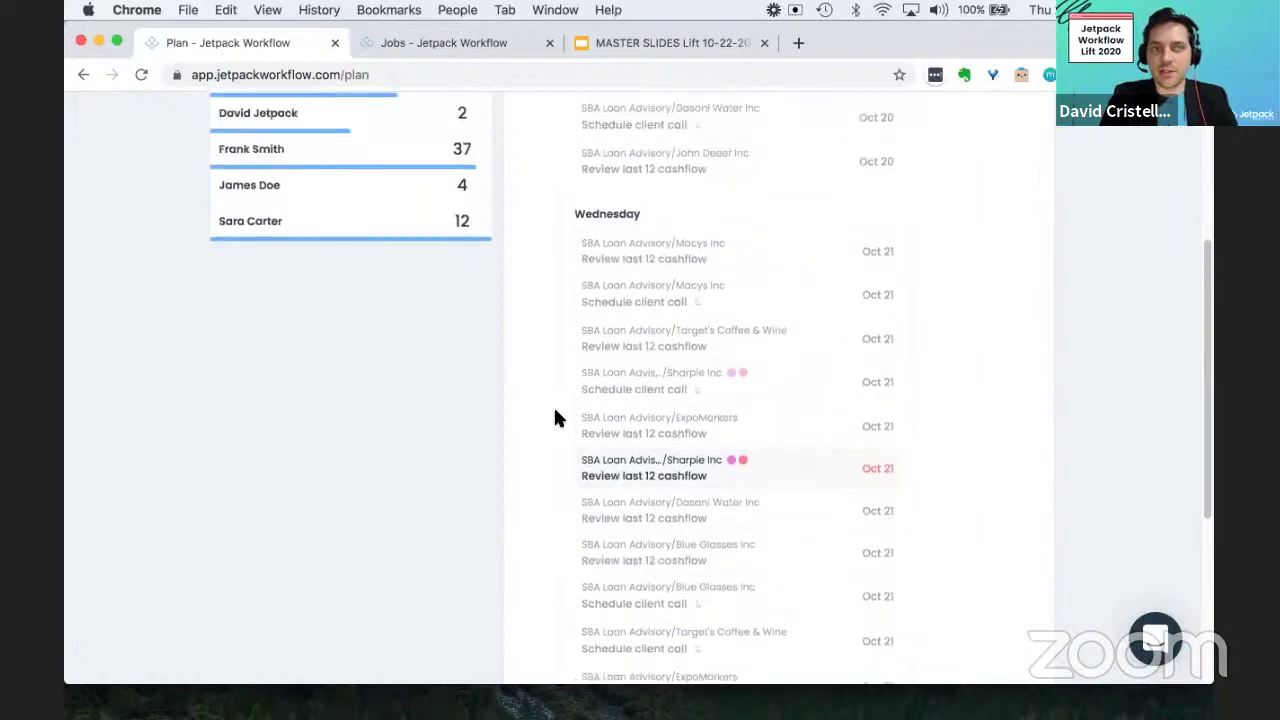
{"action": "scroll", "coordinate": [555, 410], "scroll_direction": "down", "scroll_amount": 2}
{"action": "scroll", "coordinate": [557, 418], "scroll_direction": "up", "scroll_amount": 1}
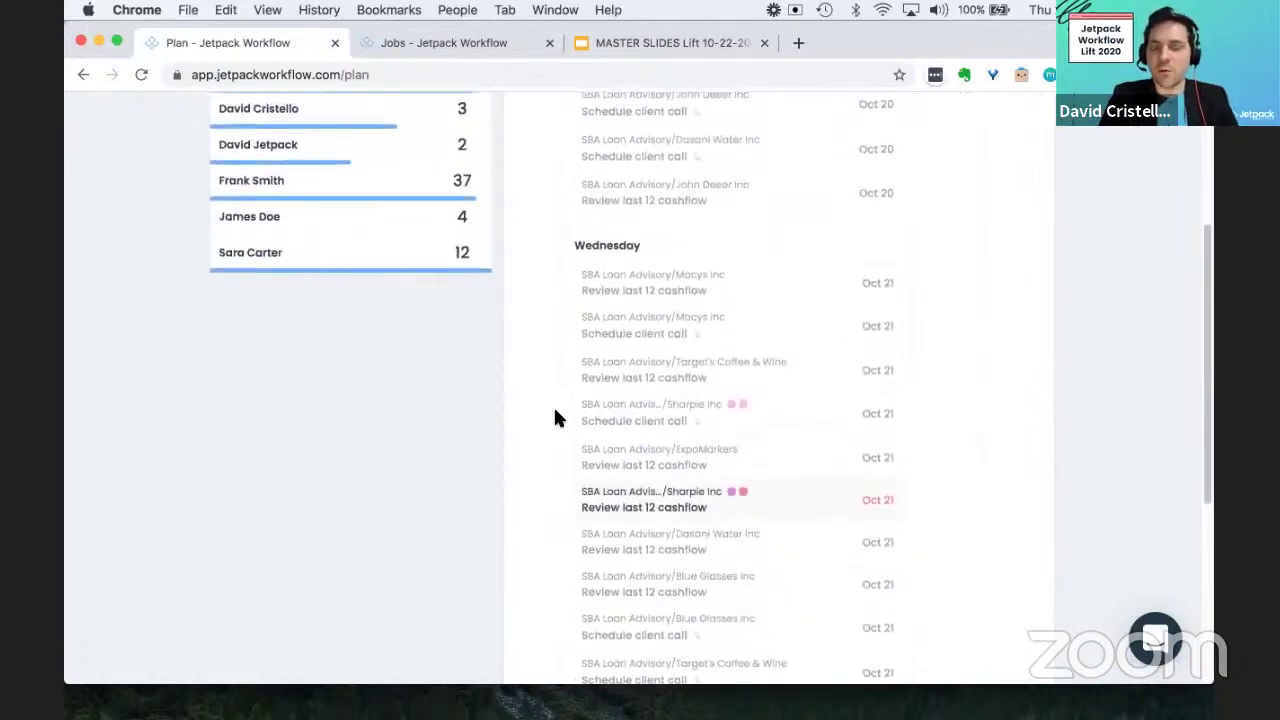
{"action": "scroll", "coordinate": [557, 418], "scroll_direction": "up", "scroll_amount": 1}
{"action": "scroll", "coordinate": [557, 418], "scroll_direction": "down", "scroll_amount": 1}
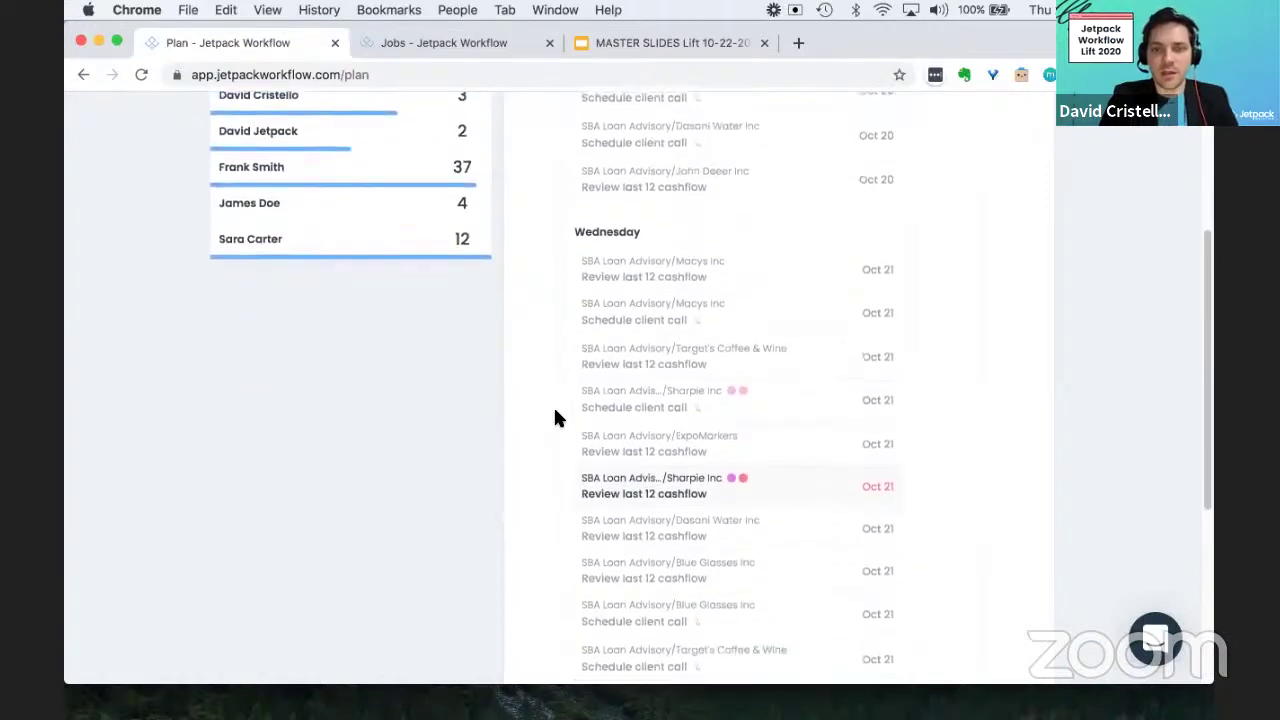
{"action": "scroll", "coordinate": [557, 418], "scroll_direction": "up", "scroll_amount": 3}
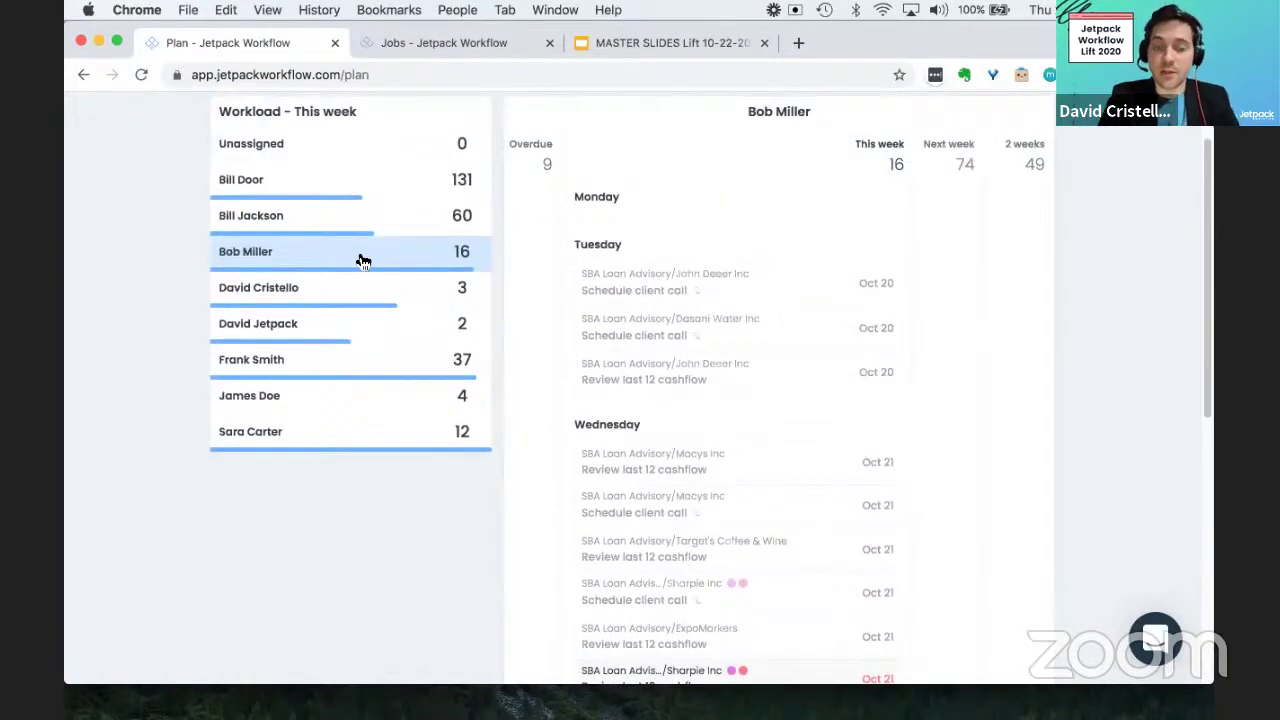
{"action": "scroll", "coordinate": [503, 274], "scroll_direction": "down", "scroll_amount": 3}
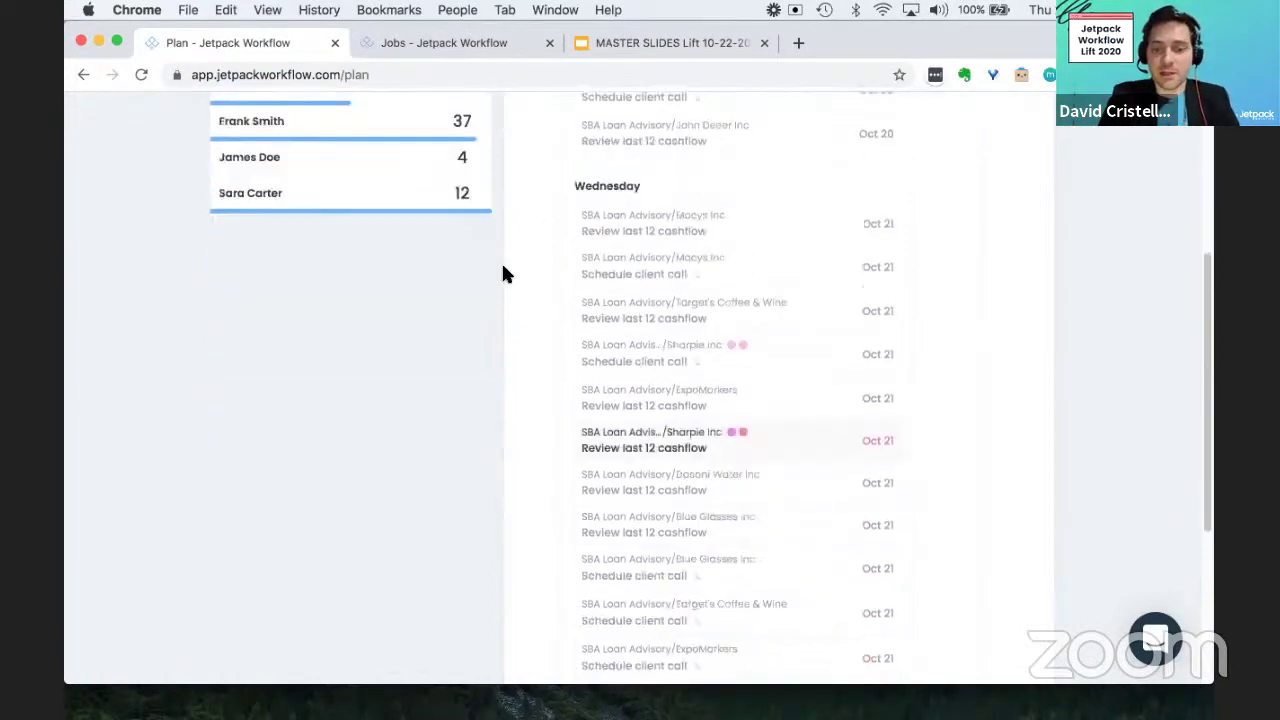
{"action": "scroll", "coordinate": [503, 274], "scroll_direction": "down", "scroll_amount": 1}
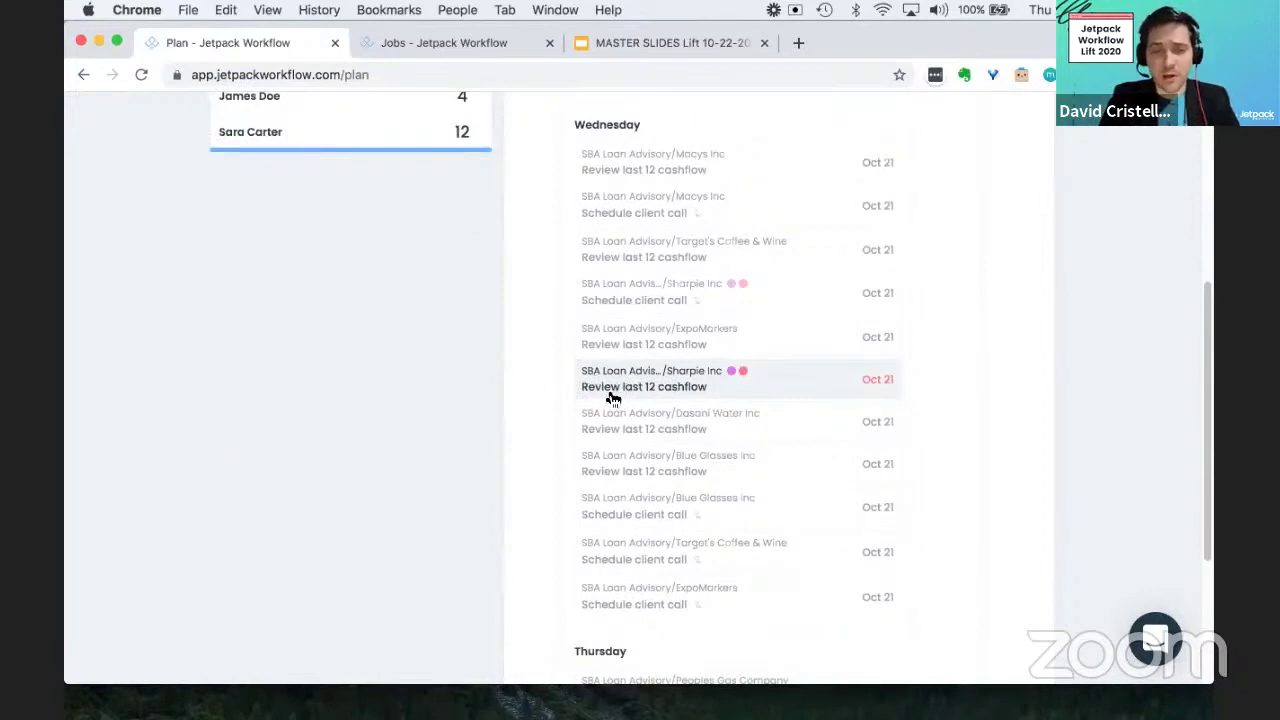
Review the third staff member's SBA Loan Advisory tasks for this week across Tuesday, Wednesday and Thursday.
{"action": "scroll", "coordinate": [548, 392], "scroll_direction": "down", "scroll_amount": 1}
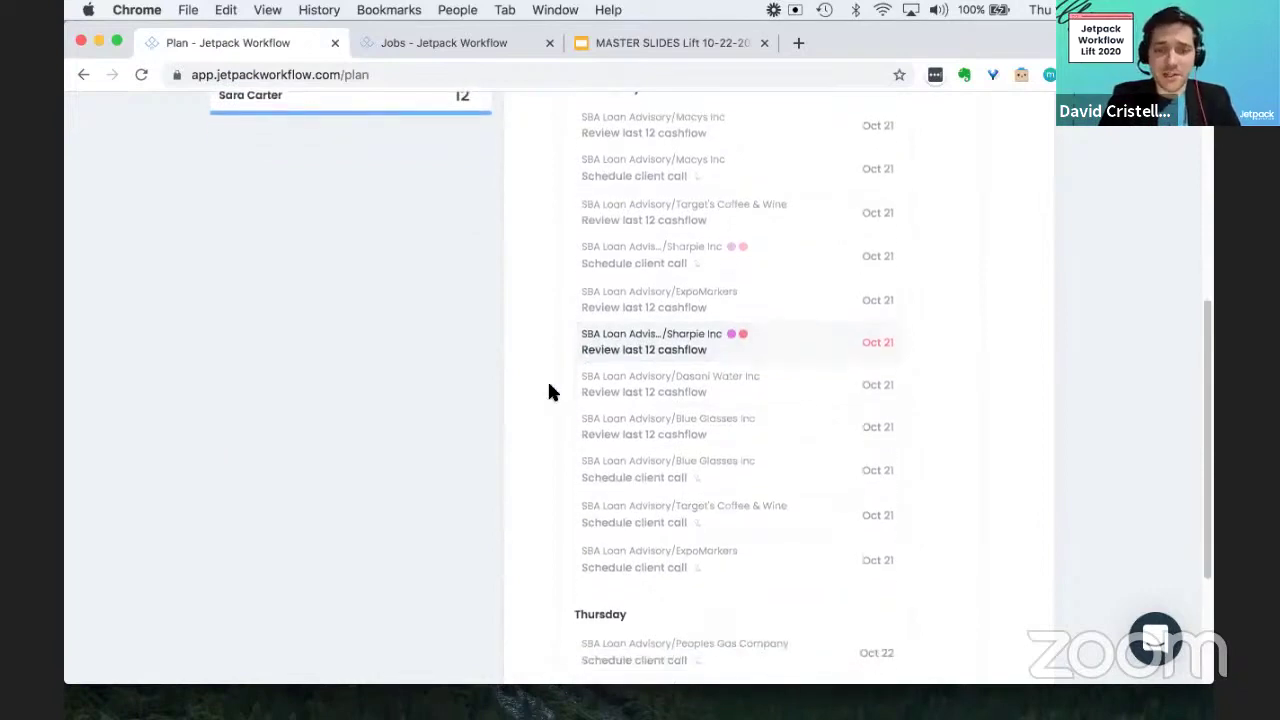
{"action": "scroll", "coordinate": [548, 392], "scroll_direction": "up", "scroll_amount": 2}
{"action": "scroll", "coordinate": [548, 392], "scroll_direction": "up", "scroll_amount": 3}
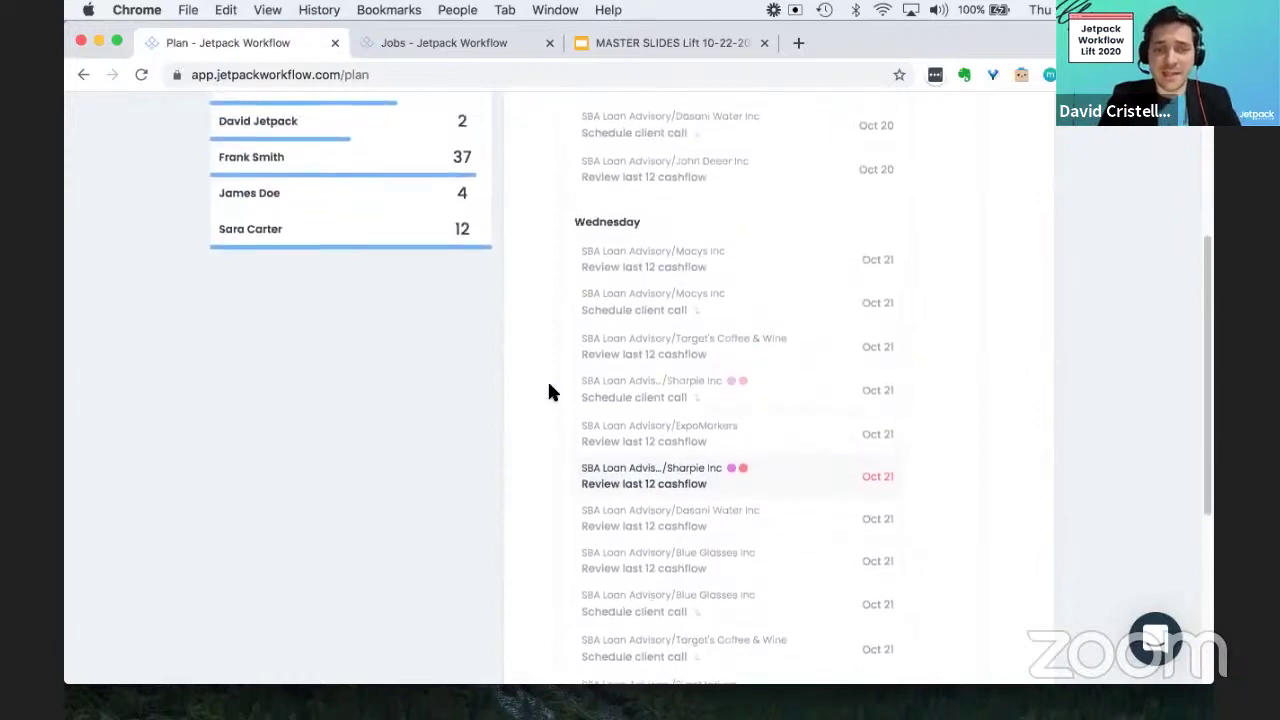
{"action": "scroll", "coordinate": [550, 391], "scroll_direction": "up", "scroll_amount": 1}
{"action": "scroll", "coordinate": [560, 392], "scroll_direction": "down", "scroll_amount": 2}
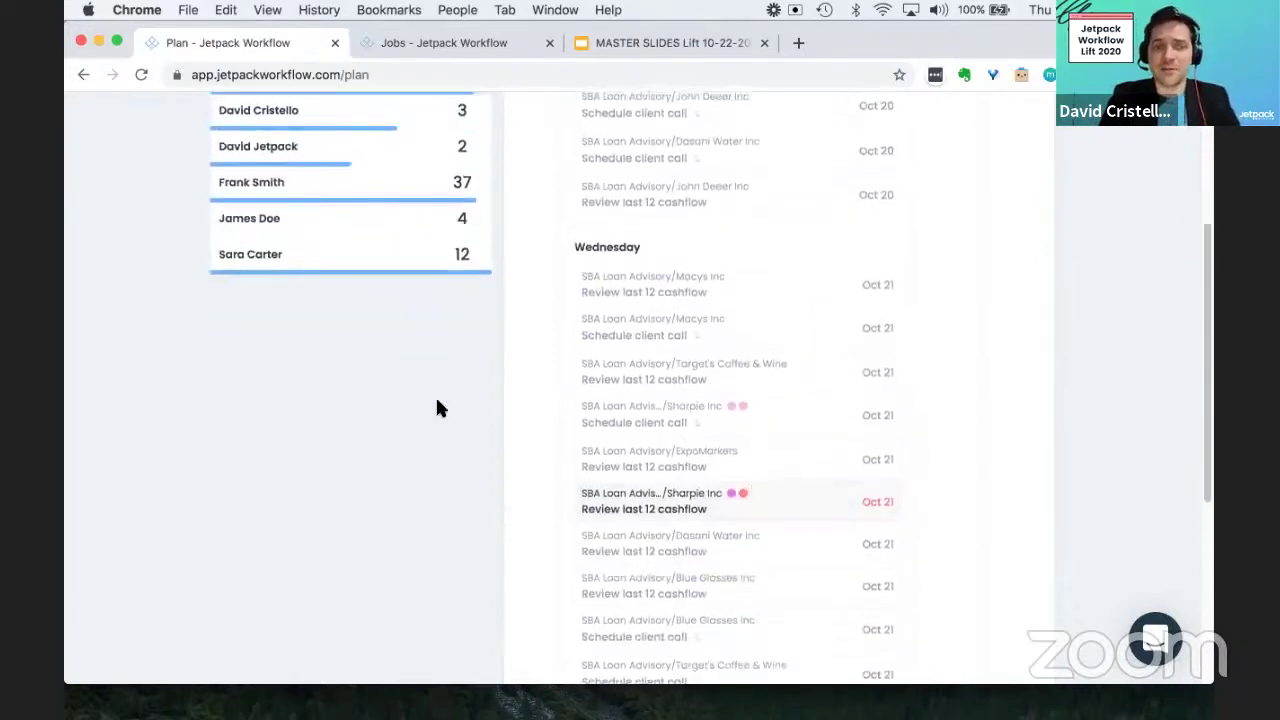
{"action": "scroll", "coordinate": [437, 404], "scroll_direction": "up", "scroll_amount": 6}
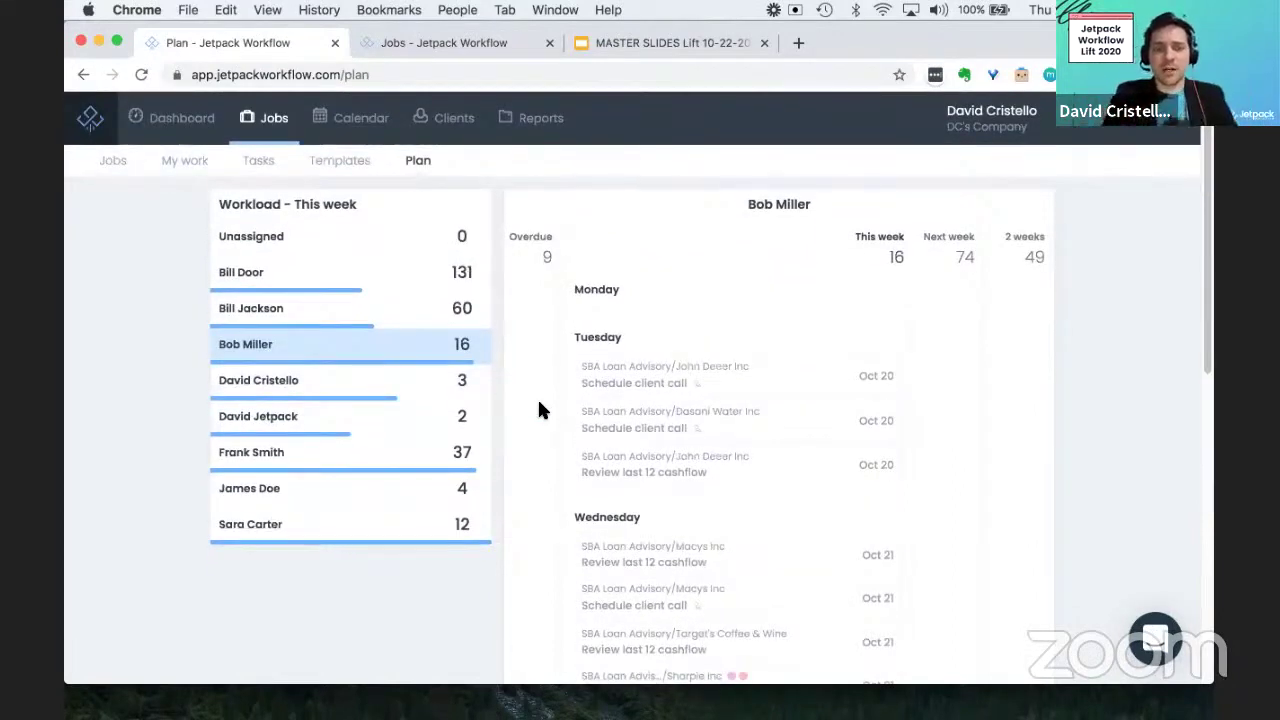
{"action": "scroll", "coordinate": [622, 392], "scroll_direction": "down", "scroll_amount": 2}
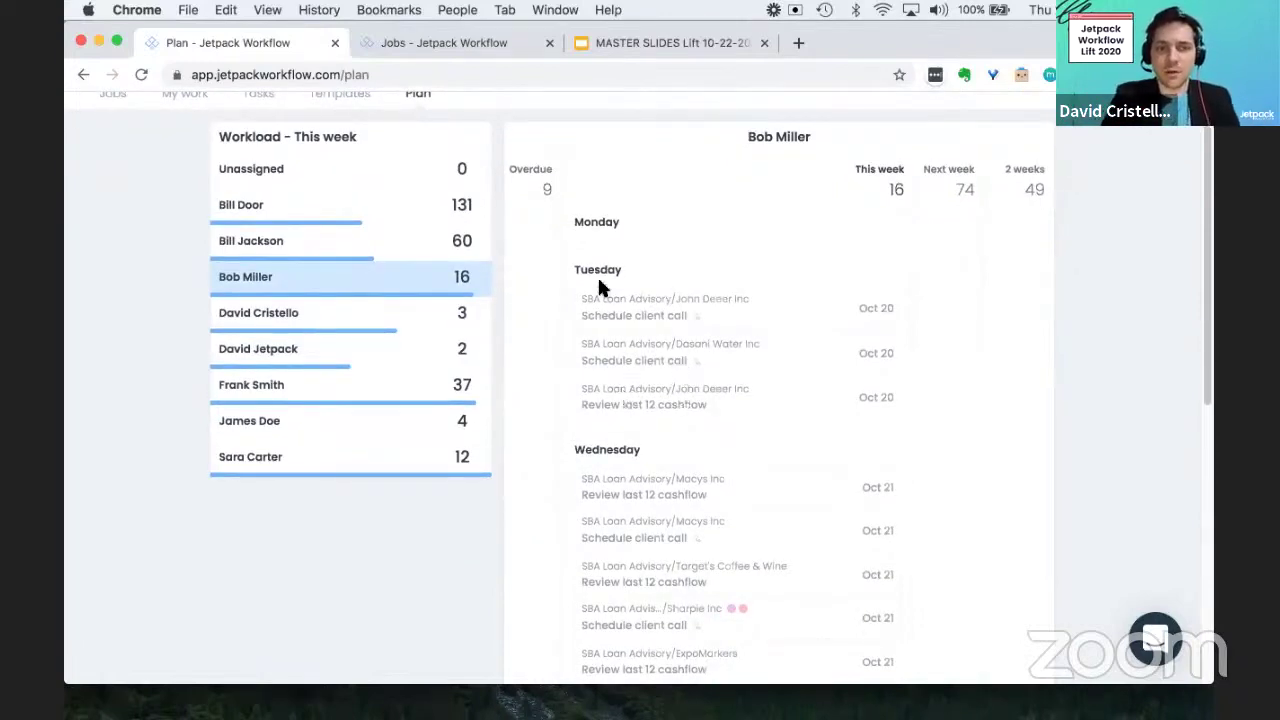
{"action": "scroll", "coordinate": [600, 282], "scroll_direction": "up", "scroll_amount": 2}
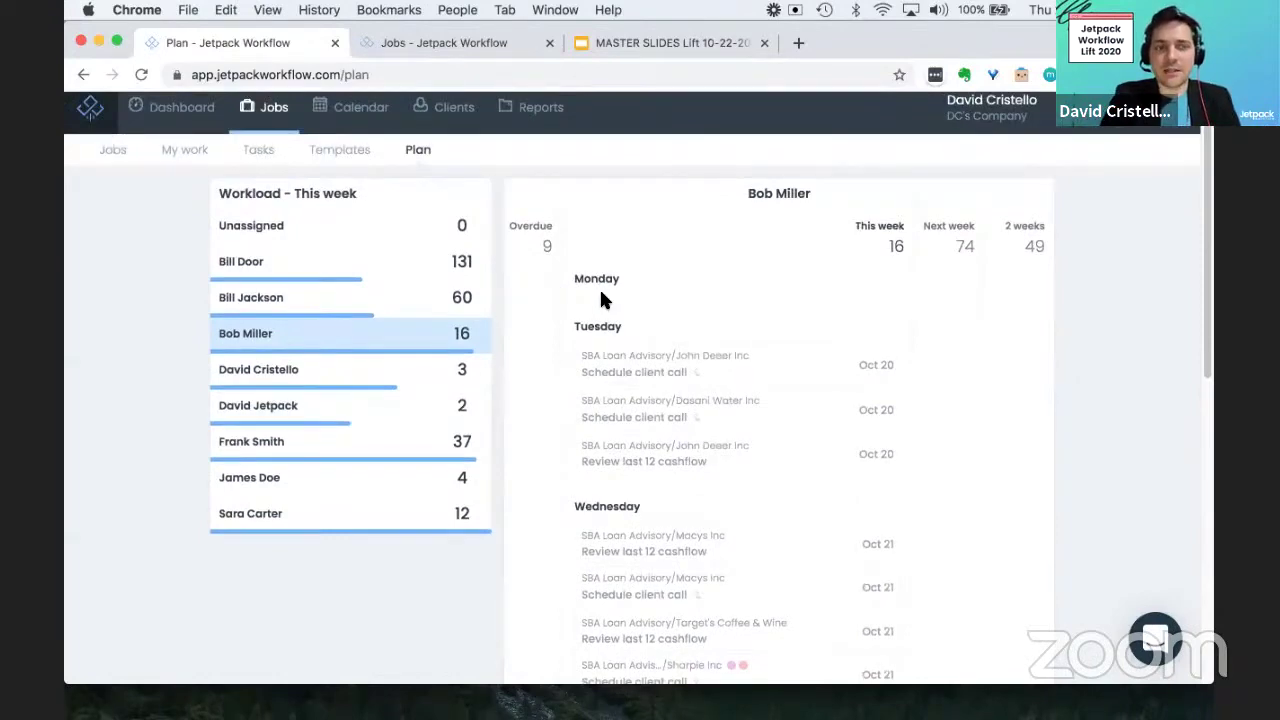
{"action": "scroll", "coordinate": [601, 294], "scroll_direction": "down", "scroll_amount": 2}
{"action": "scroll", "coordinate": [601, 294], "scroll_direction": "up", "scroll_amount": 3}
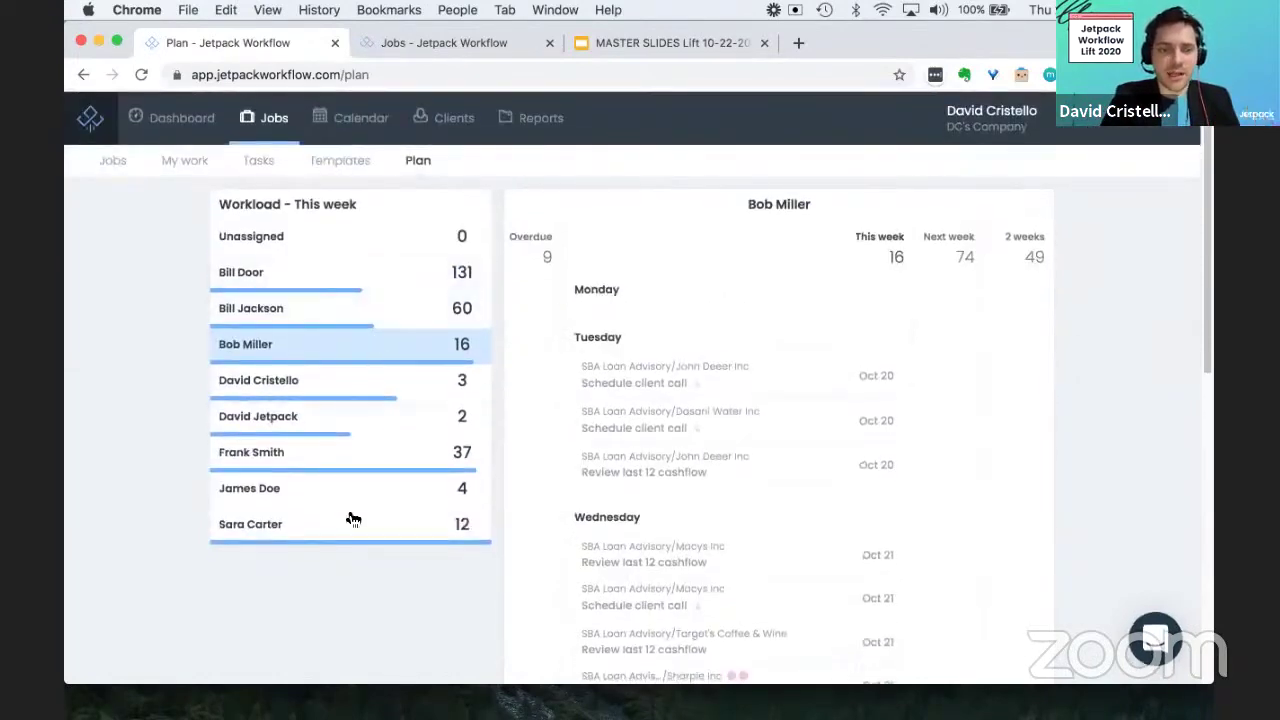
{"action": "scroll", "coordinate": [687, 375], "scroll_direction": "down", "scroll_amount": 10}
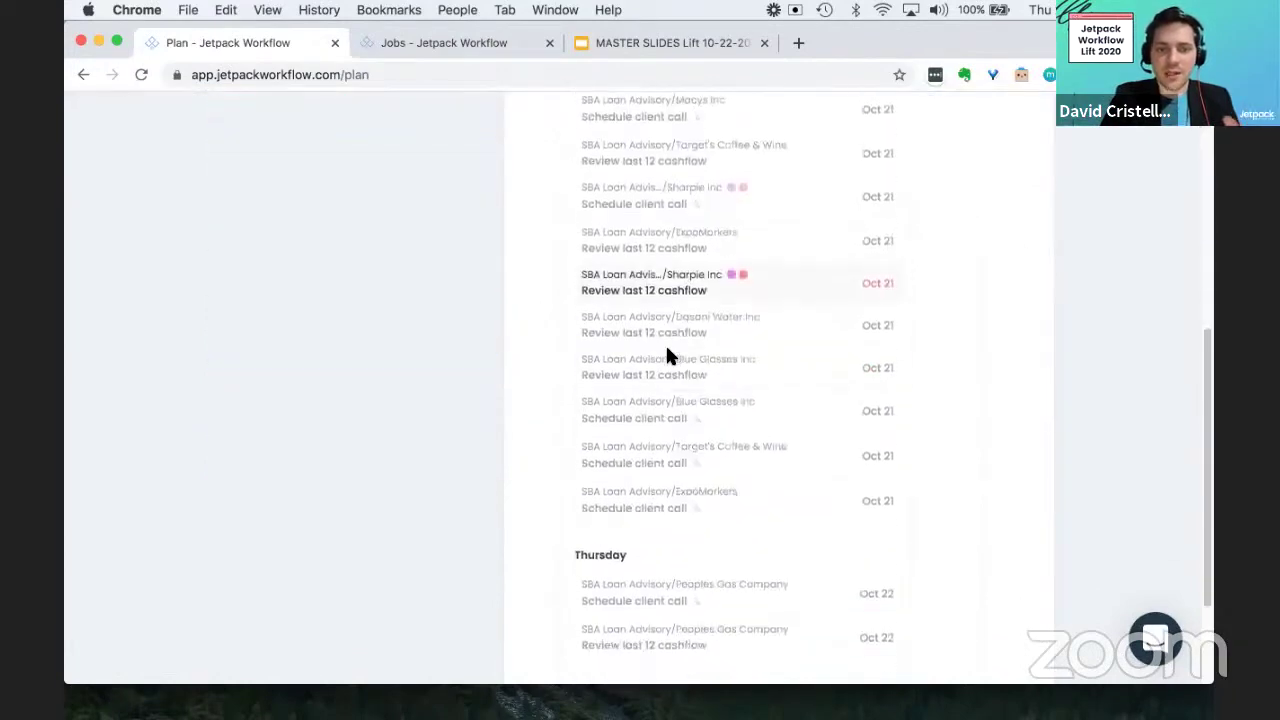
{"action": "scroll", "coordinate": [665, 345], "scroll_direction": "up", "scroll_amount": 5}
{"action": "scroll", "coordinate": [737, 409], "scroll_direction": "down", "scroll_amount": 2}
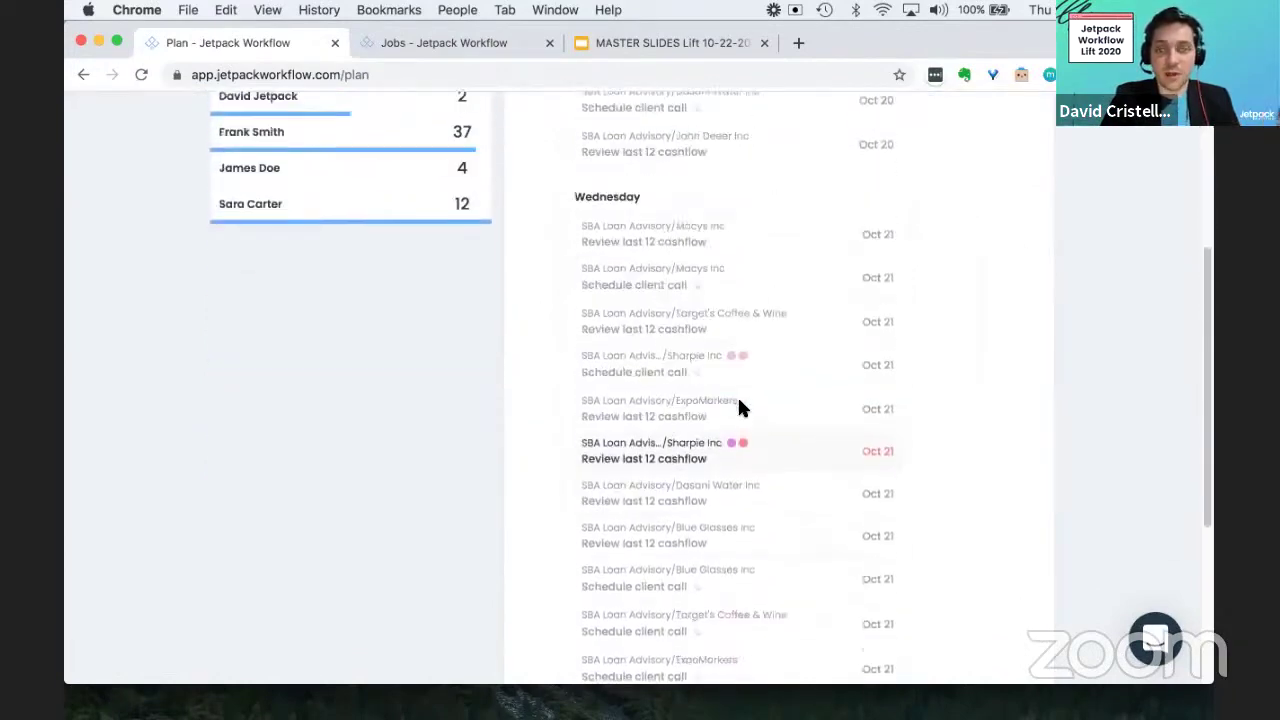
{"action": "scroll", "coordinate": [639, 291], "scroll_direction": "up", "scroll_amount": 5}
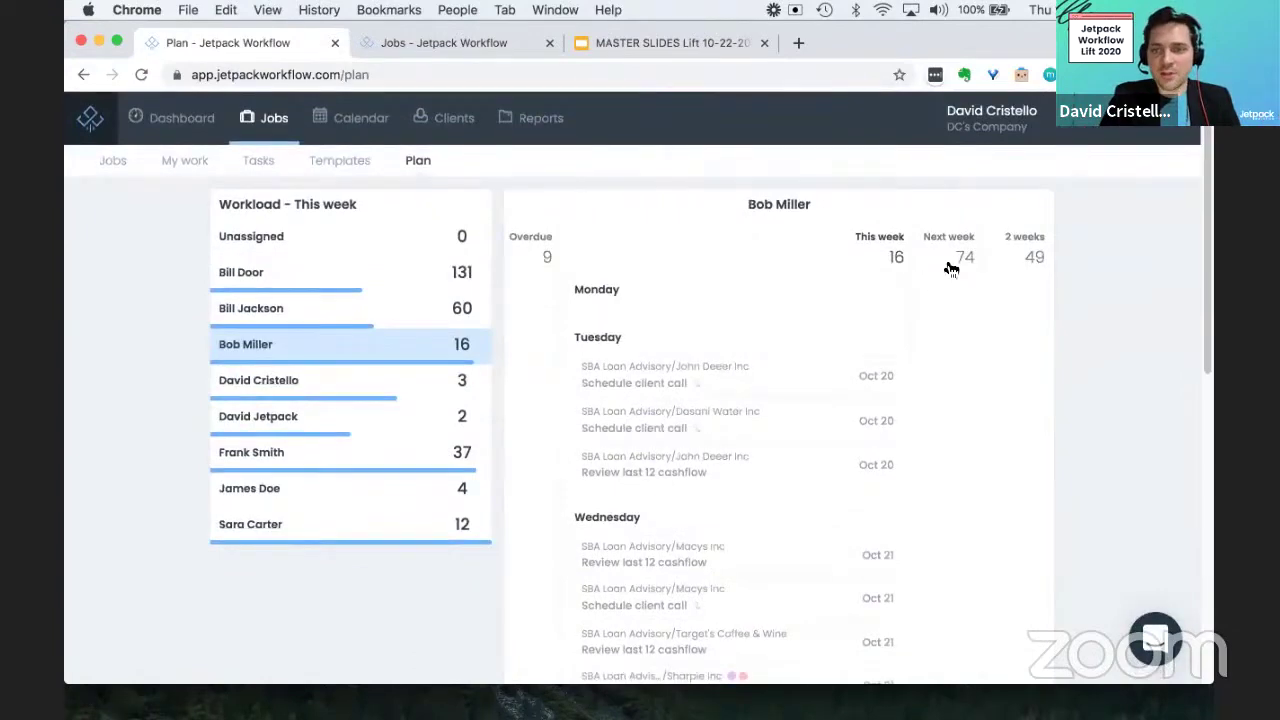
View the third staff member's plan for next week, examining the Wednesday payroll task and the Thursday Cashflow Review tasks.
{"action": "left_click", "coordinate": [951, 265]}
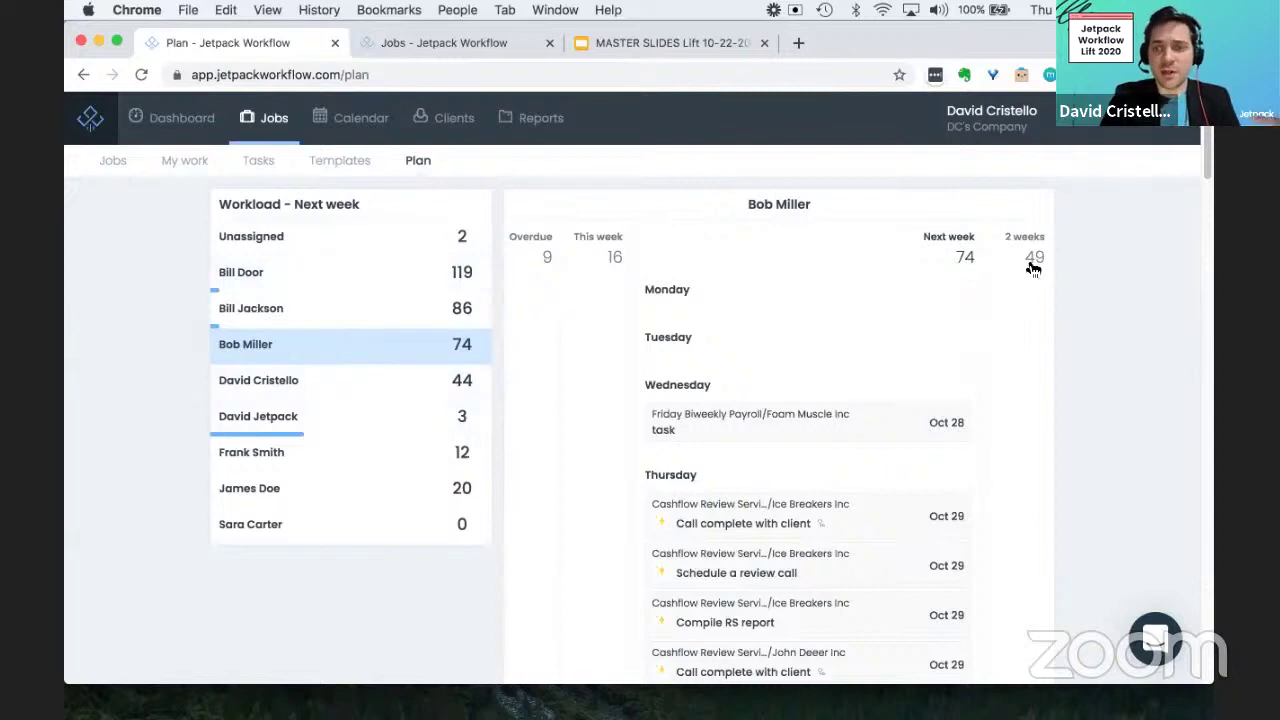
{"action": "scroll", "coordinate": [791, 335], "scroll_direction": "down", "scroll_amount": 2}
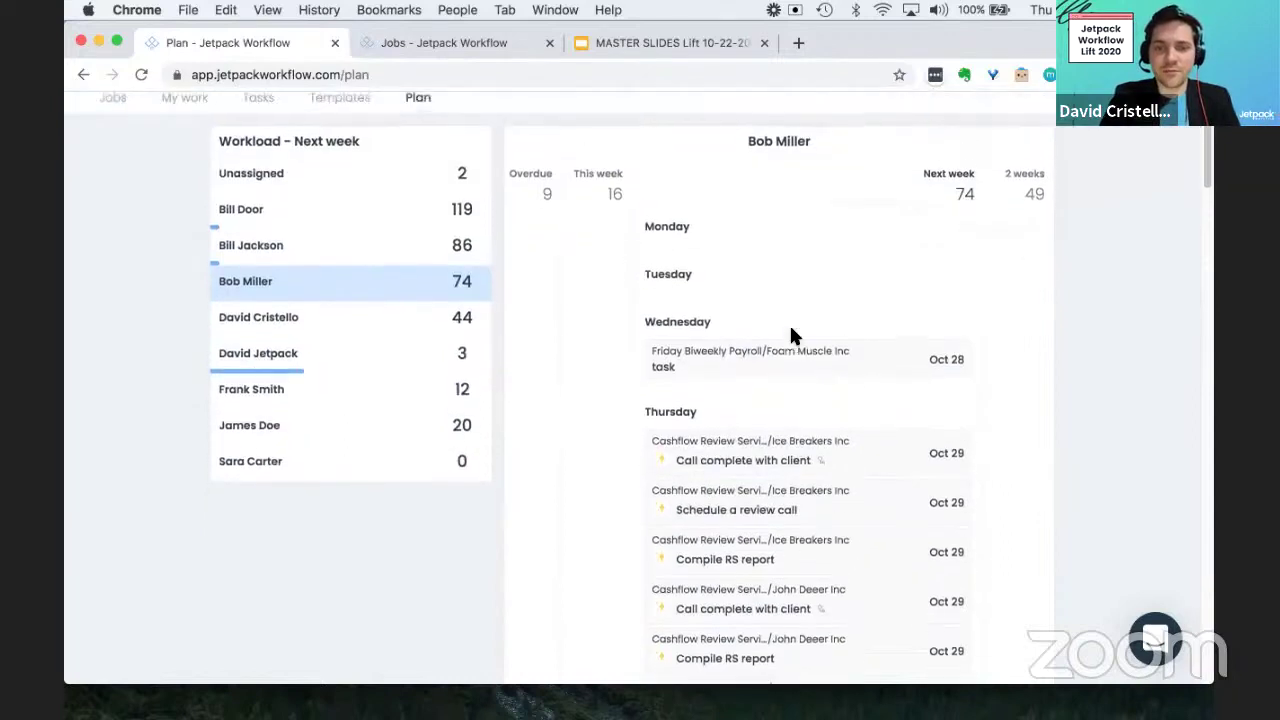
{"action": "scroll", "coordinate": [760, 338], "scroll_direction": "up", "scroll_amount": 1}
{"action": "scroll", "coordinate": [743, 340], "scroll_direction": "down", "scroll_amount": 2}
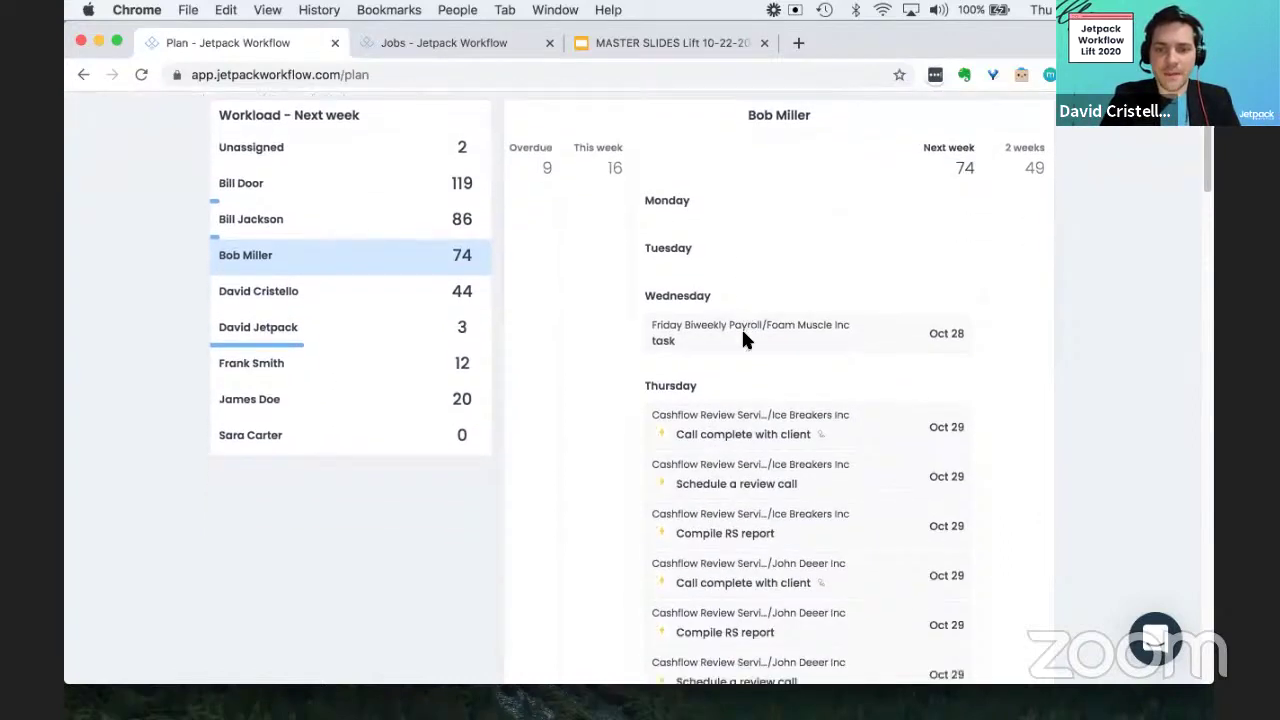
{"action": "scroll", "coordinate": [743, 340], "scroll_direction": "down", "scroll_amount": 1}
{"action": "scroll", "coordinate": [741, 340], "scroll_direction": "up", "scroll_amount": 1}
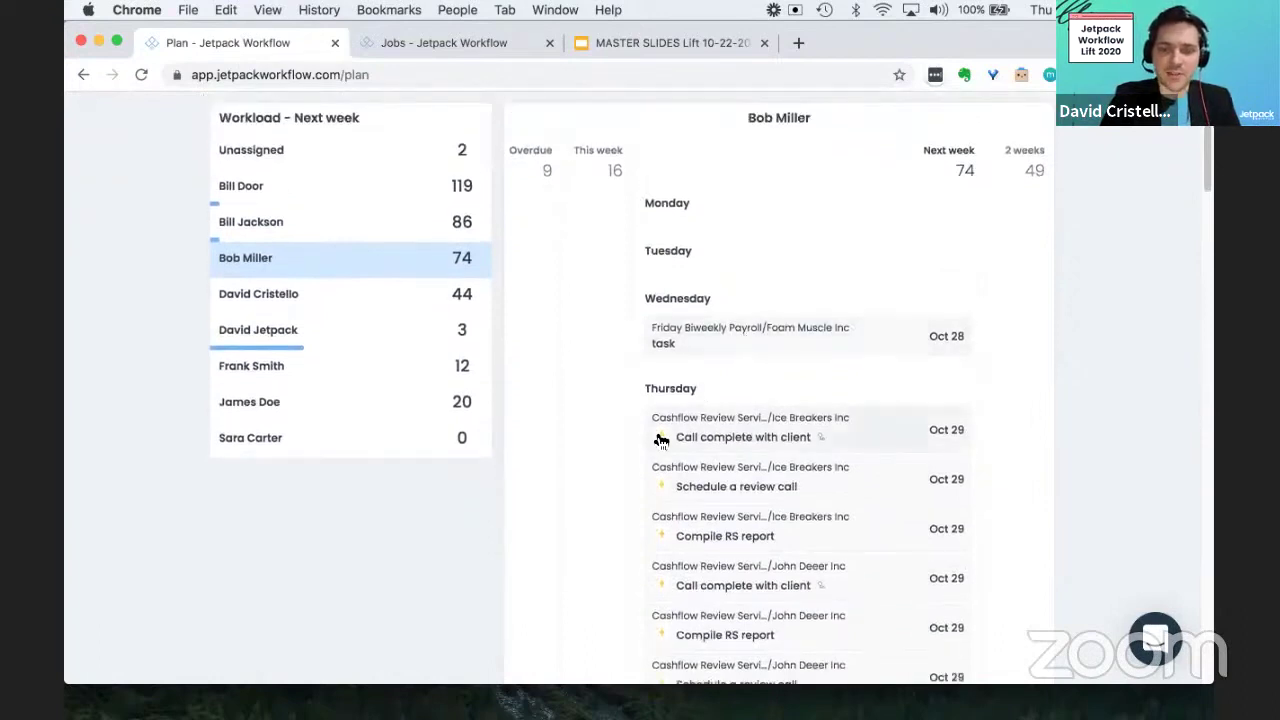
{"action": "scroll", "coordinate": [657, 377], "scroll_direction": "up", "scroll_amount": 2}
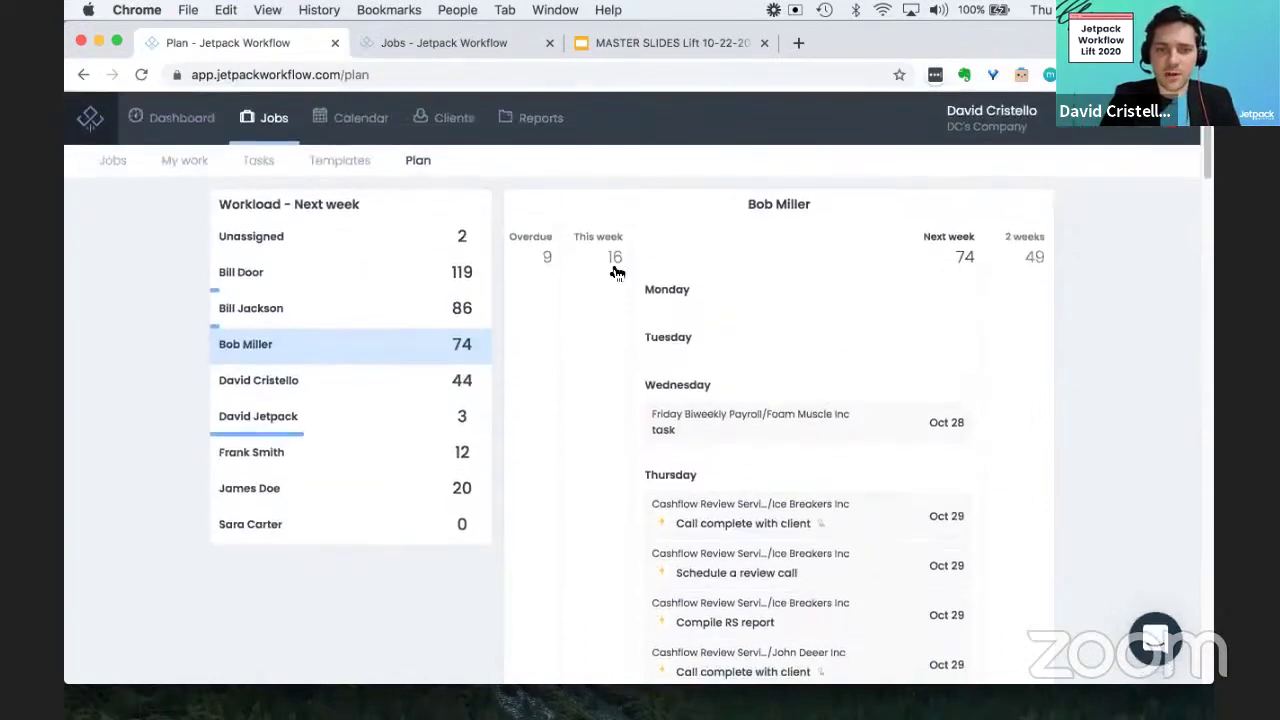
In the third staff member's plan for this week, try to move Sharpie Inc's active "Review last 12 cashflow" task two weeks out, declining the due date change.
{"action": "left_click", "coordinate": [617, 270]}
{"action": "scroll", "coordinate": [636, 330], "scroll_direction": "down", "scroll_amount": 8}
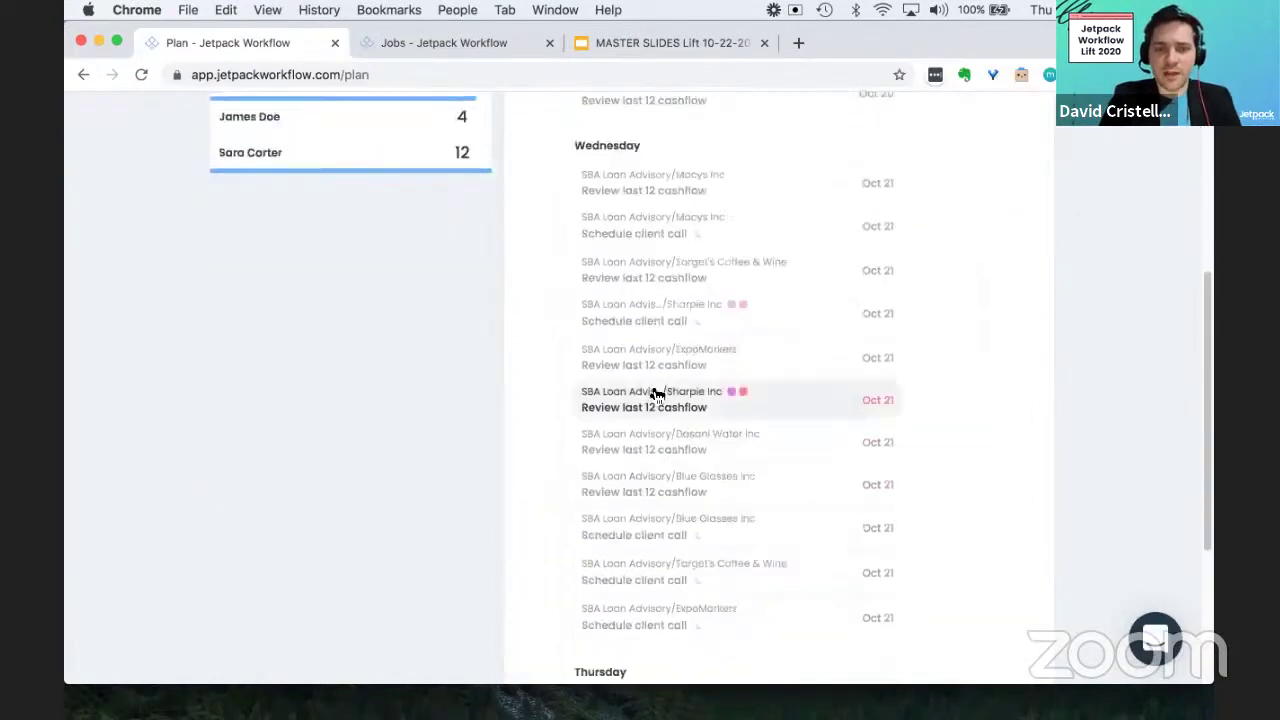
{"action": "left_click_drag", "start_coordinate": [697, 397], "coordinate": [1017, 398]}
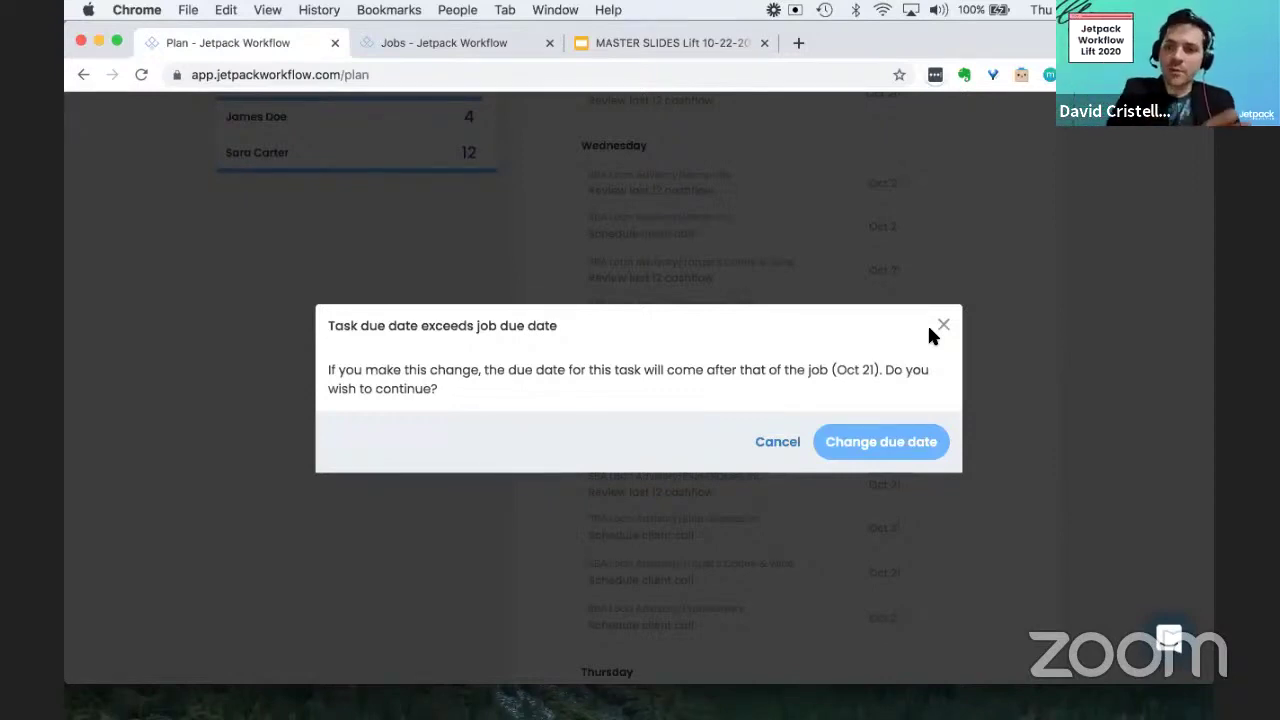
{"action": "left_click", "coordinate": [774, 442]}
Look through the second staff member's tasks for this week, from the Wednesday ABC company task to the Friday Monthly Accounting list.
{"action": "scroll", "coordinate": [770, 440], "scroll_direction": "down", "scroll_amount": 2}
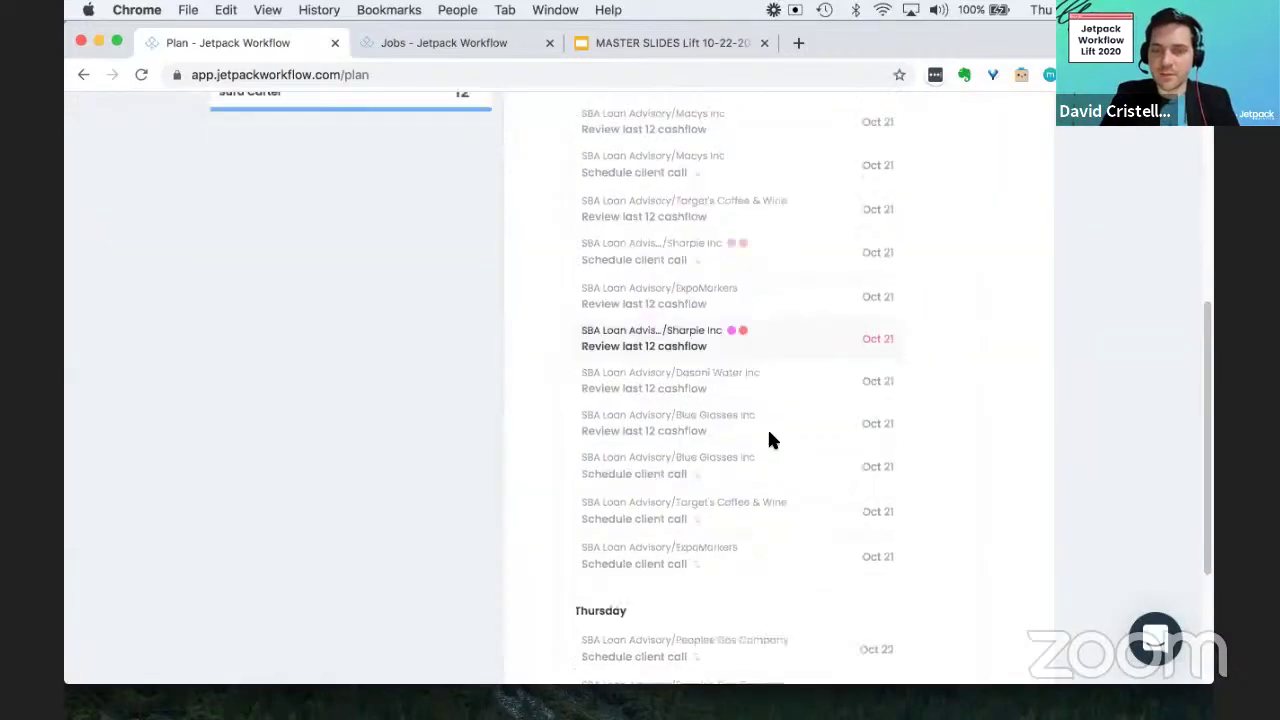
{"action": "scroll", "coordinate": [685, 463], "scroll_direction": "up", "scroll_amount": 3}
{"action": "scroll", "coordinate": [681, 463], "scroll_direction": "up", "scroll_amount": 3}
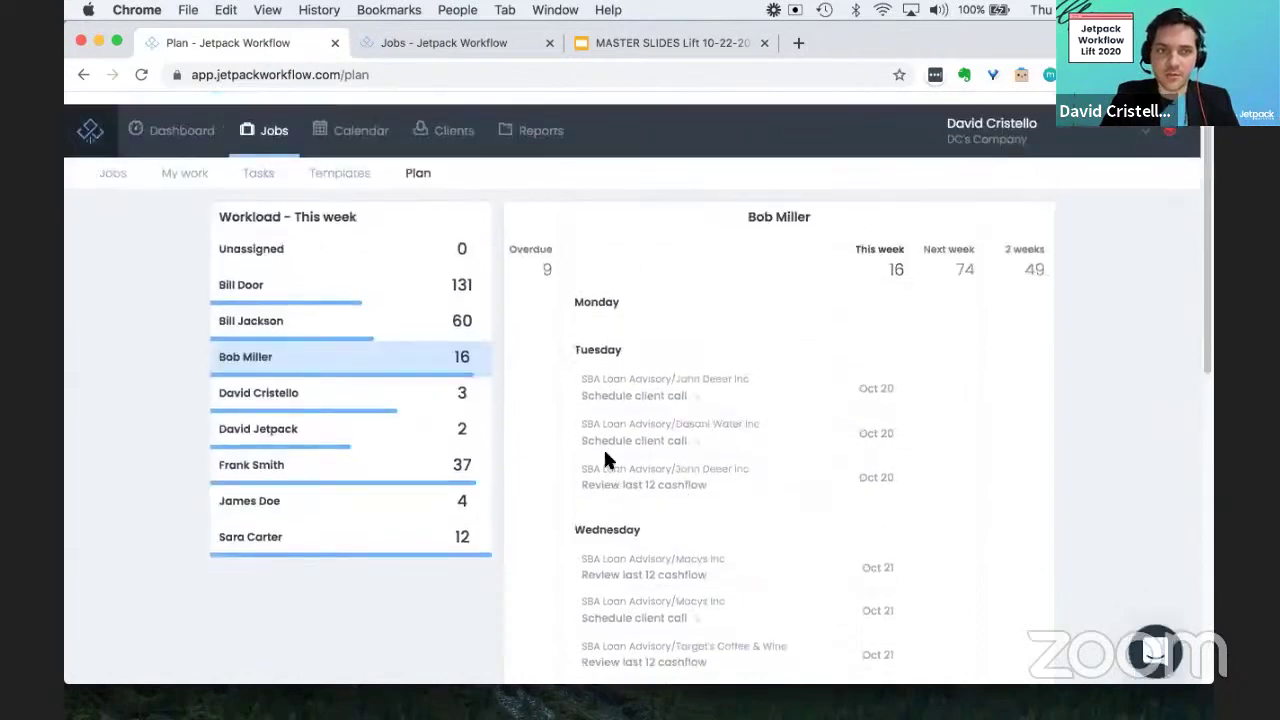
{"action": "left_click", "coordinate": [394, 314]}
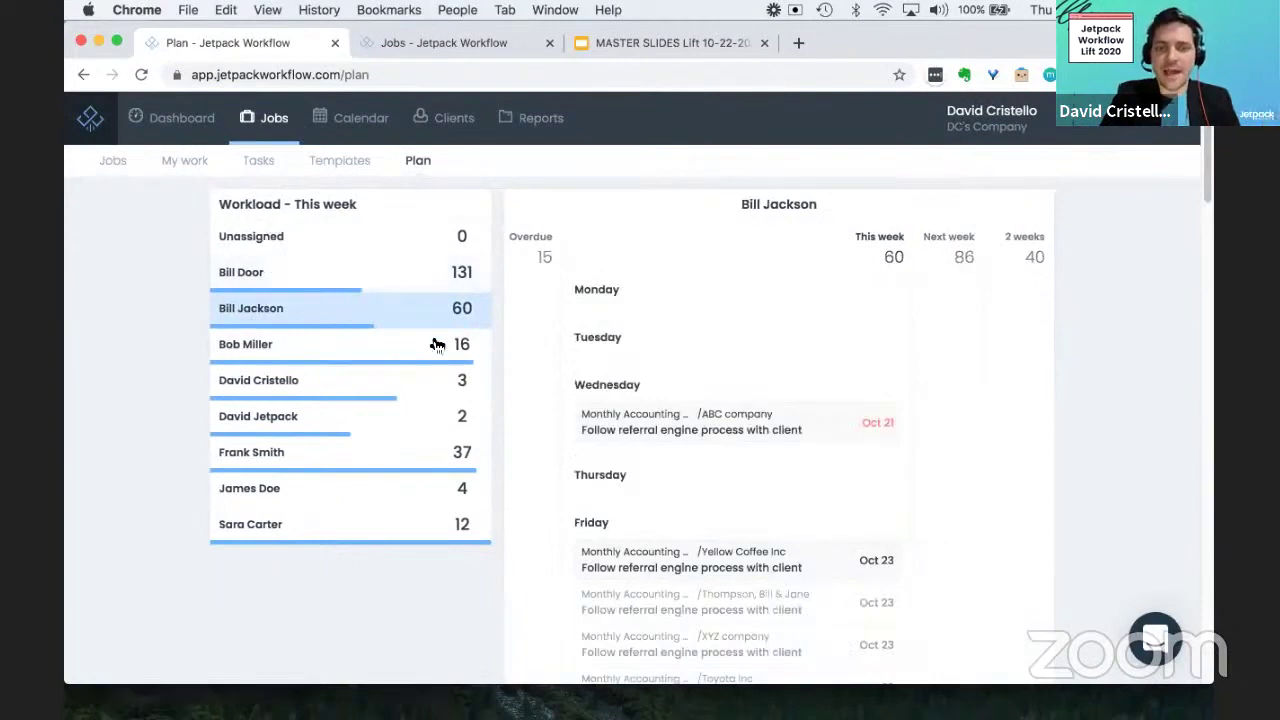
{"action": "scroll", "coordinate": [590, 450], "scroll_direction": "down", "scroll_amount": 5}
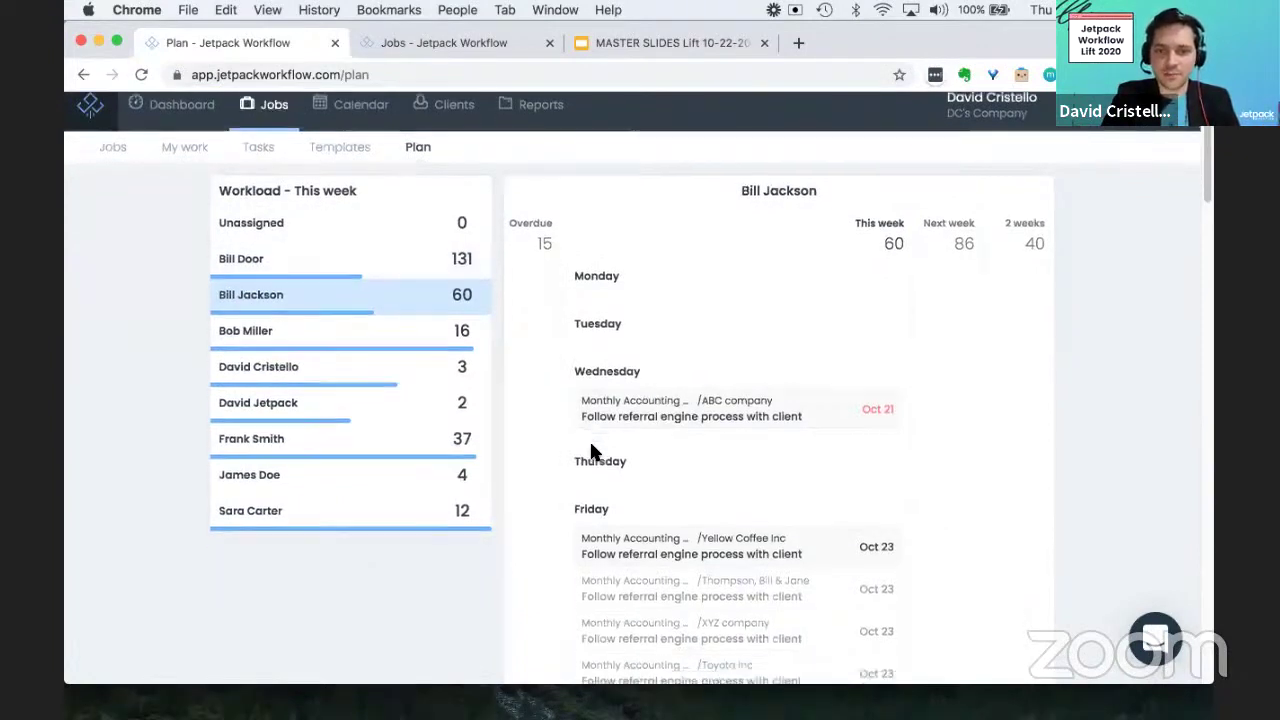
{"action": "scroll", "coordinate": [591, 450], "scroll_direction": "up", "scroll_amount": 3}
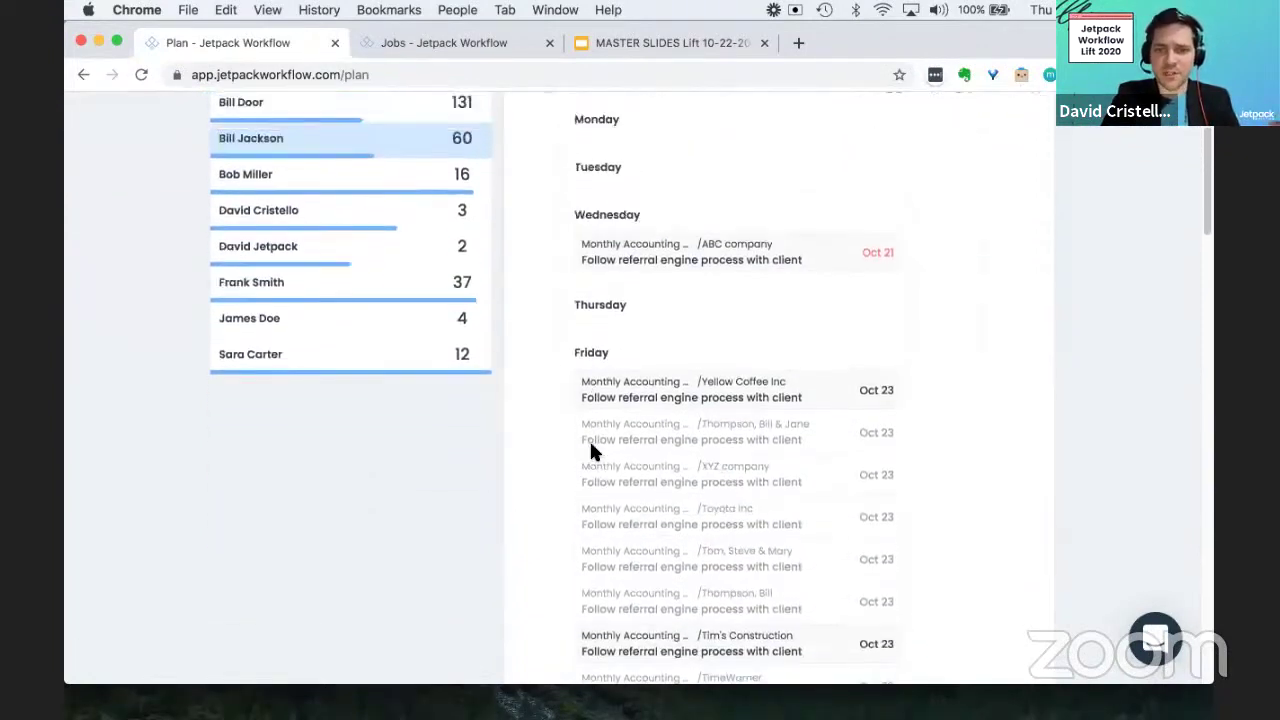
{"action": "scroll", "coordinate": [620, 420], "scroll_direction": "down", "scroll_amount": 12}
{"action": "scroll", "coordinate": [636, 427], "scroll_direction": "up", "scroll_amount": 15}
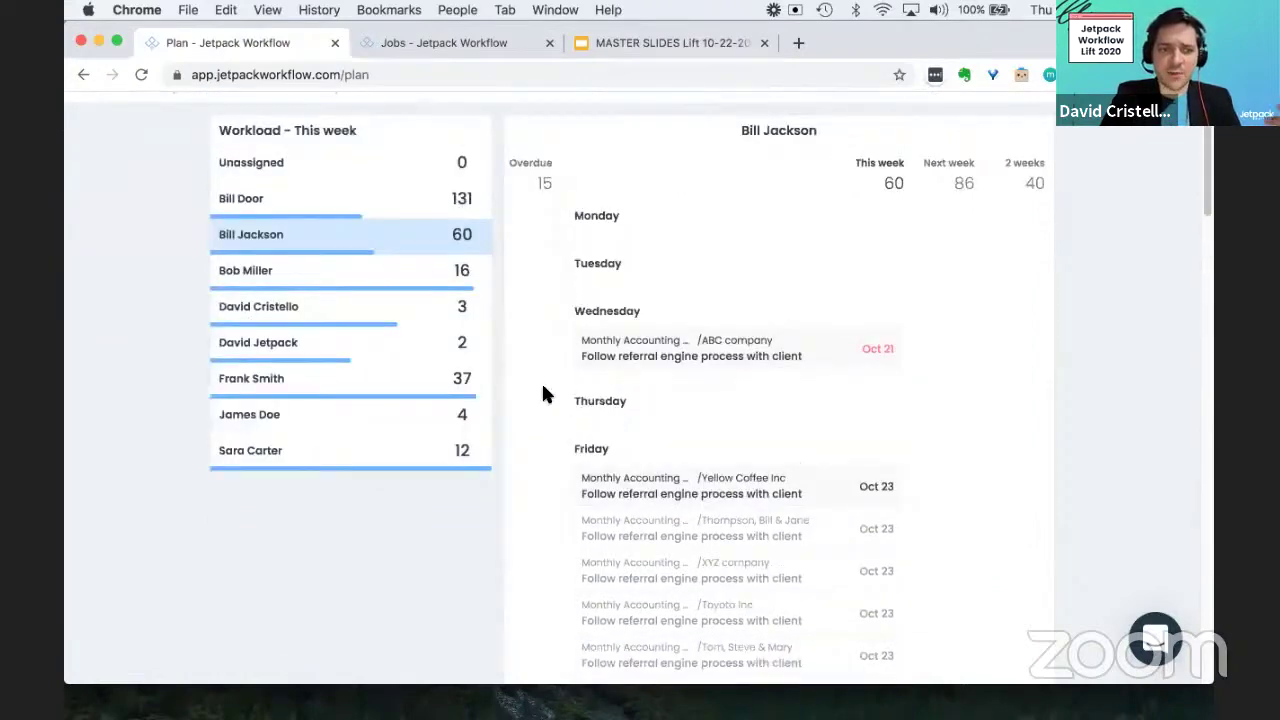
Examine the first staff member's tasks for this week, including the Tuesday Monthly CFO tasks and Wednesday client calls.
{"action": "left_click", "coordinate": [371, 284]}
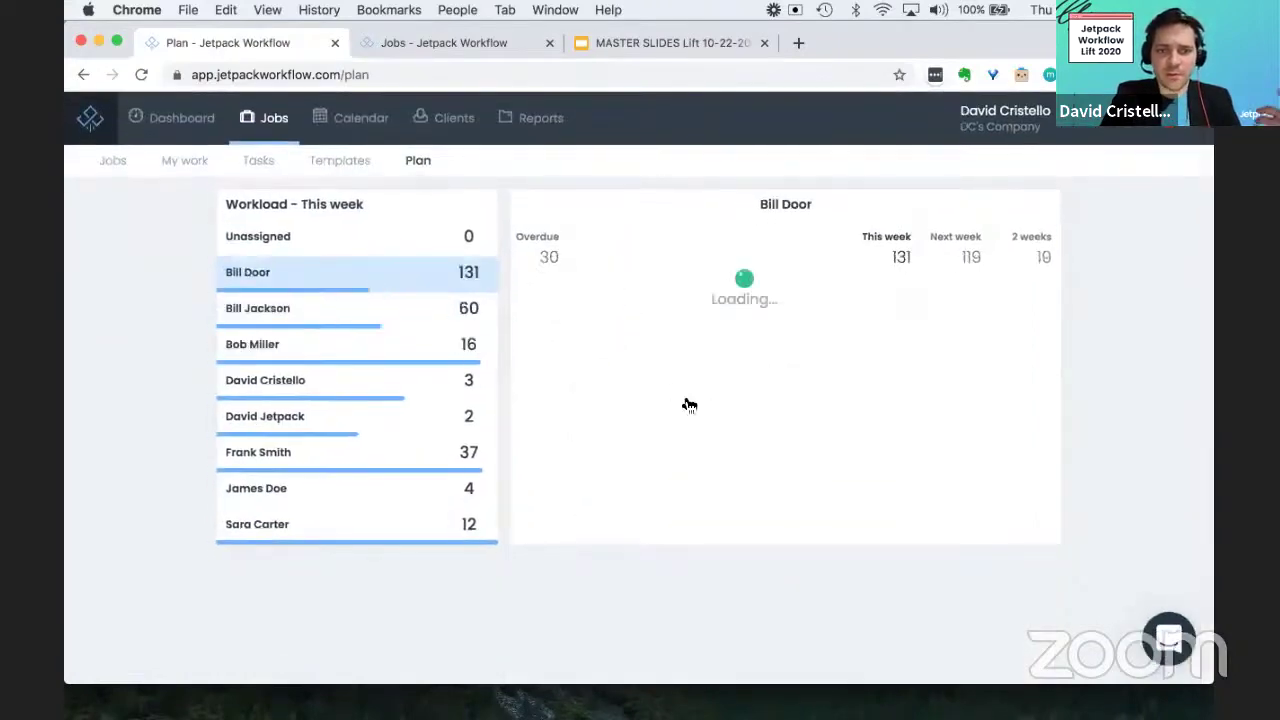
{"action": "scroll", "coordinate": [686, 400], "scroll_direction": "down", "scroll_amount": 5}
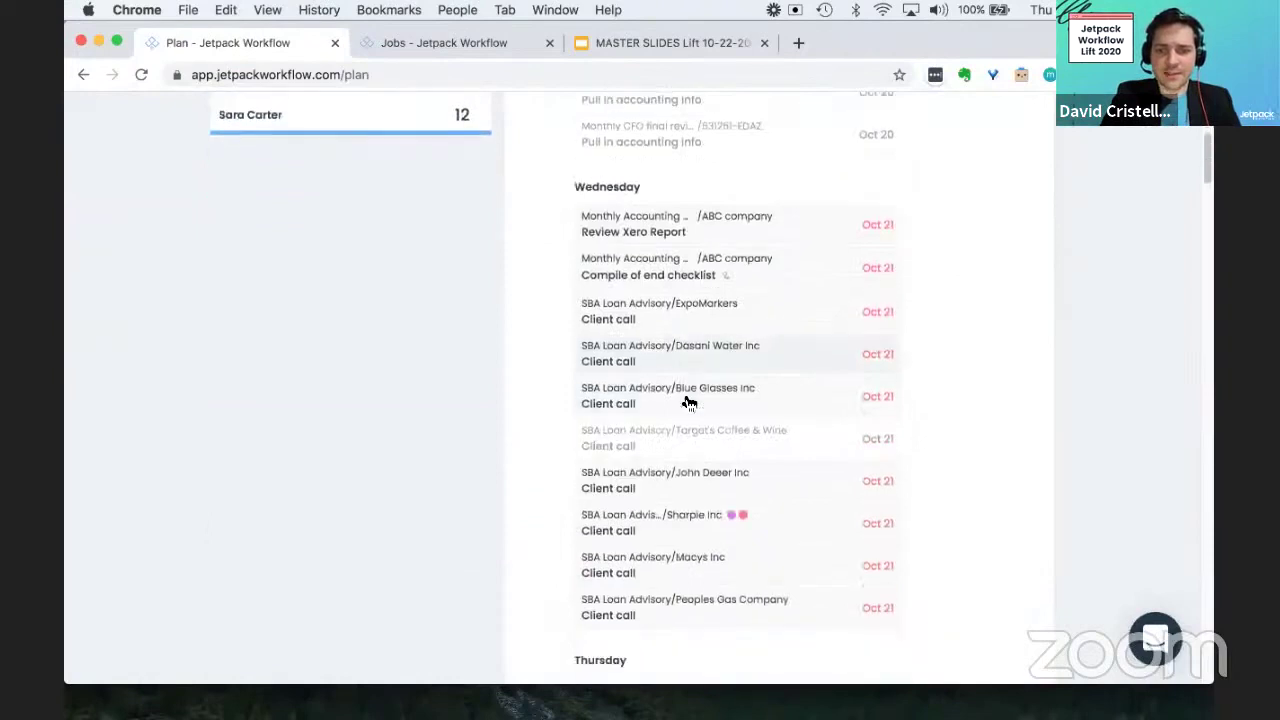
{"action": "scroll", "coordinate": [677, 443], "scroll_direction": "up", "scroll_amount": 5}
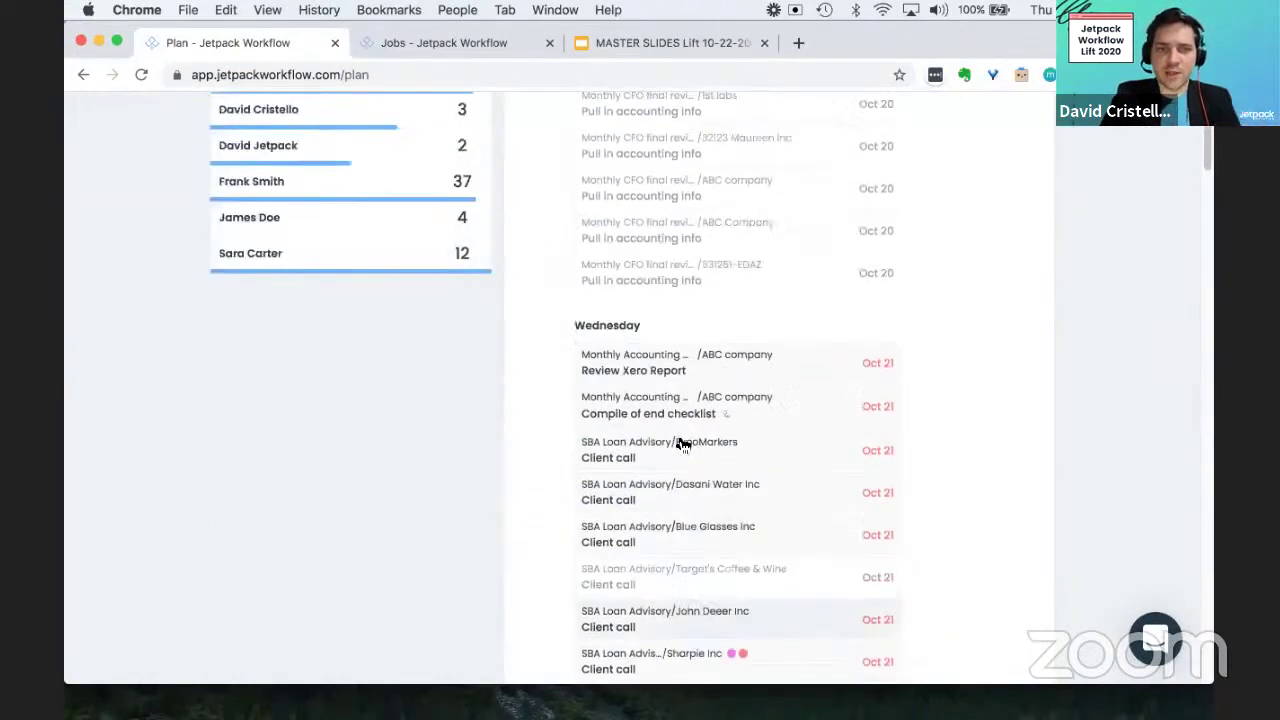
{"action": "scroll", "coordinate": [680, 444], "scroll_direction": "up", "scroll_amount": 3}
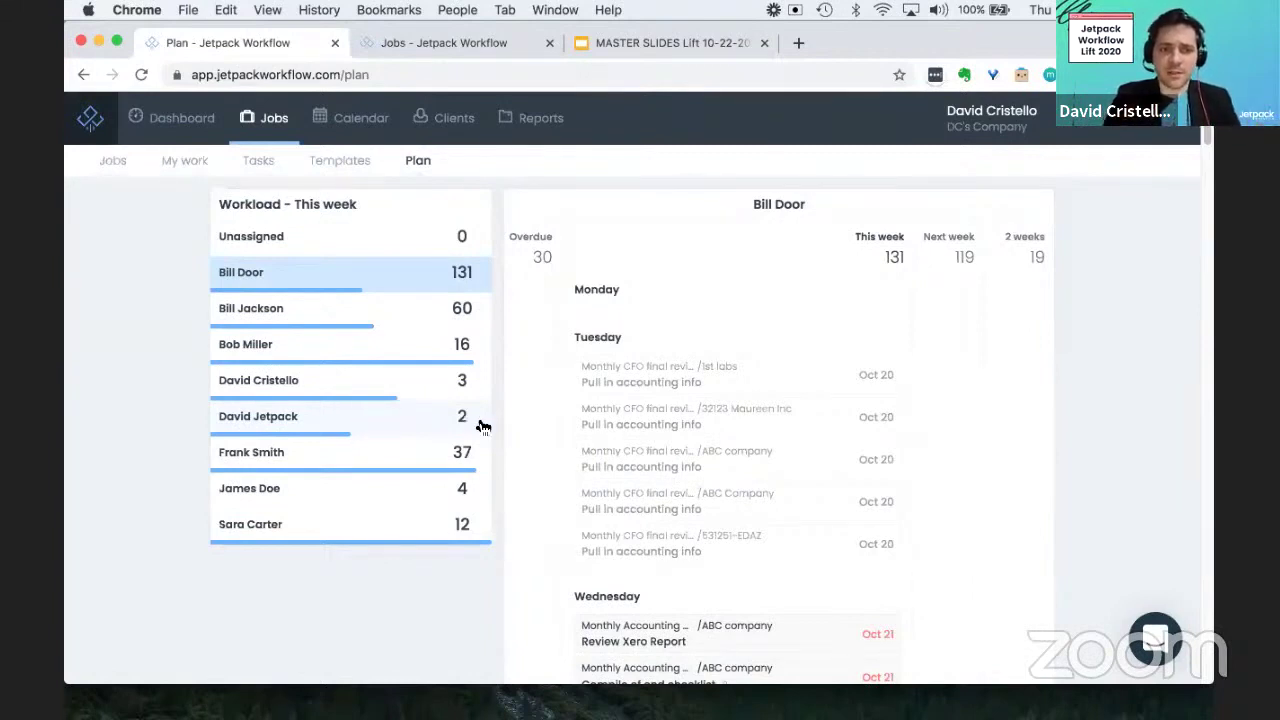
{"action": "scroll", "coordinate": [502, 418], "scroll_direction": "down", "scroll_amount": 5}
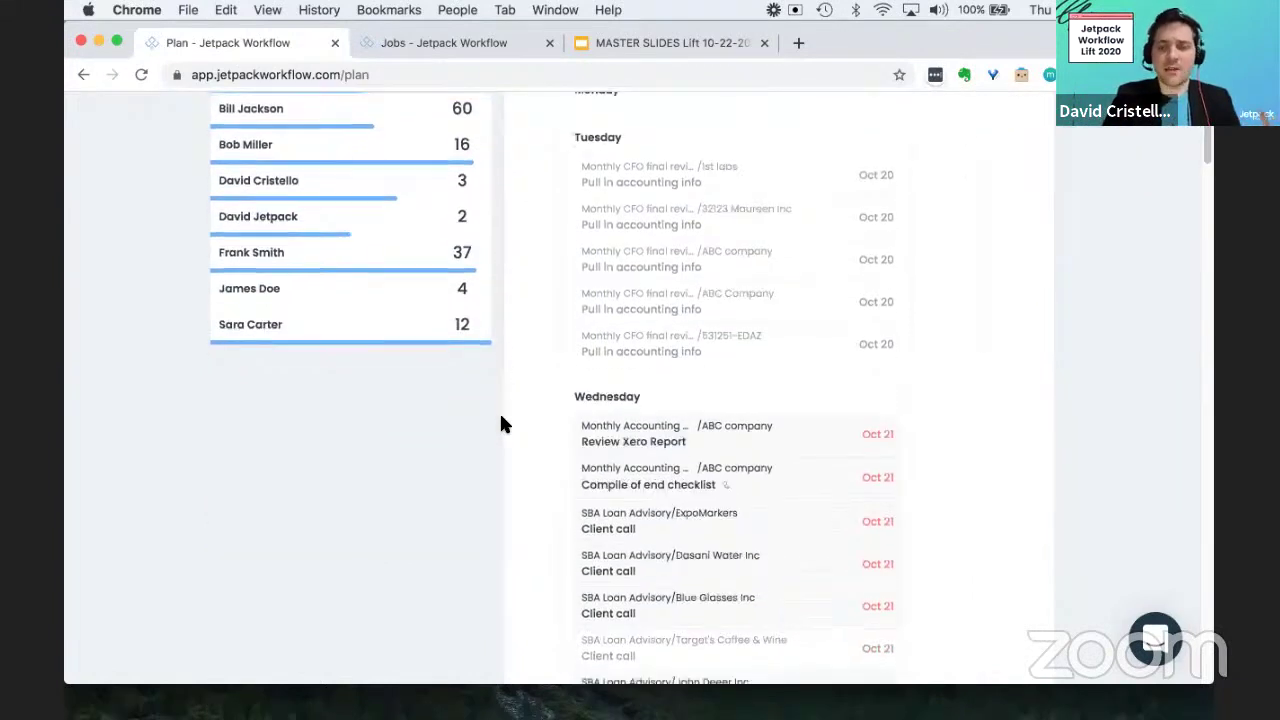
{"action": "scroll", "coordinate": [502, 418], "scroll_direction": "up", "scroll_amount": 4}
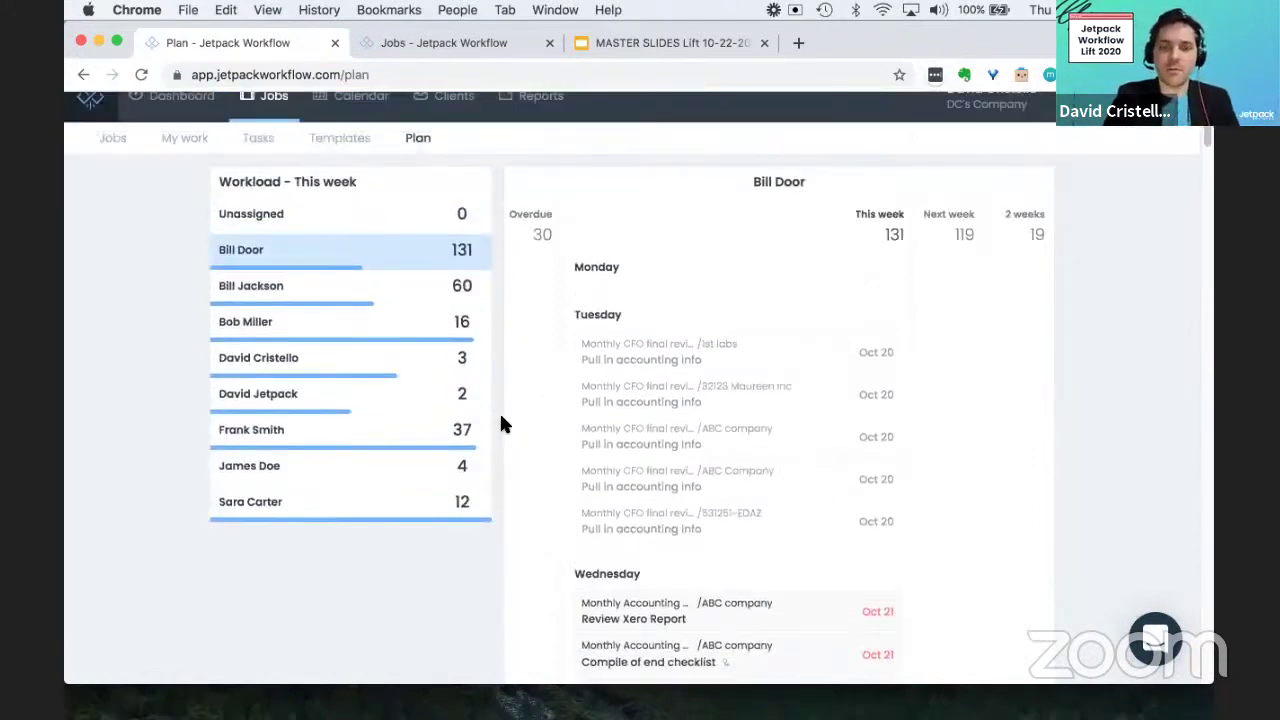
{"action": "scroll", "coordinate": [501, 418], "scroll_direction": "up", "scroll_amount": 1}
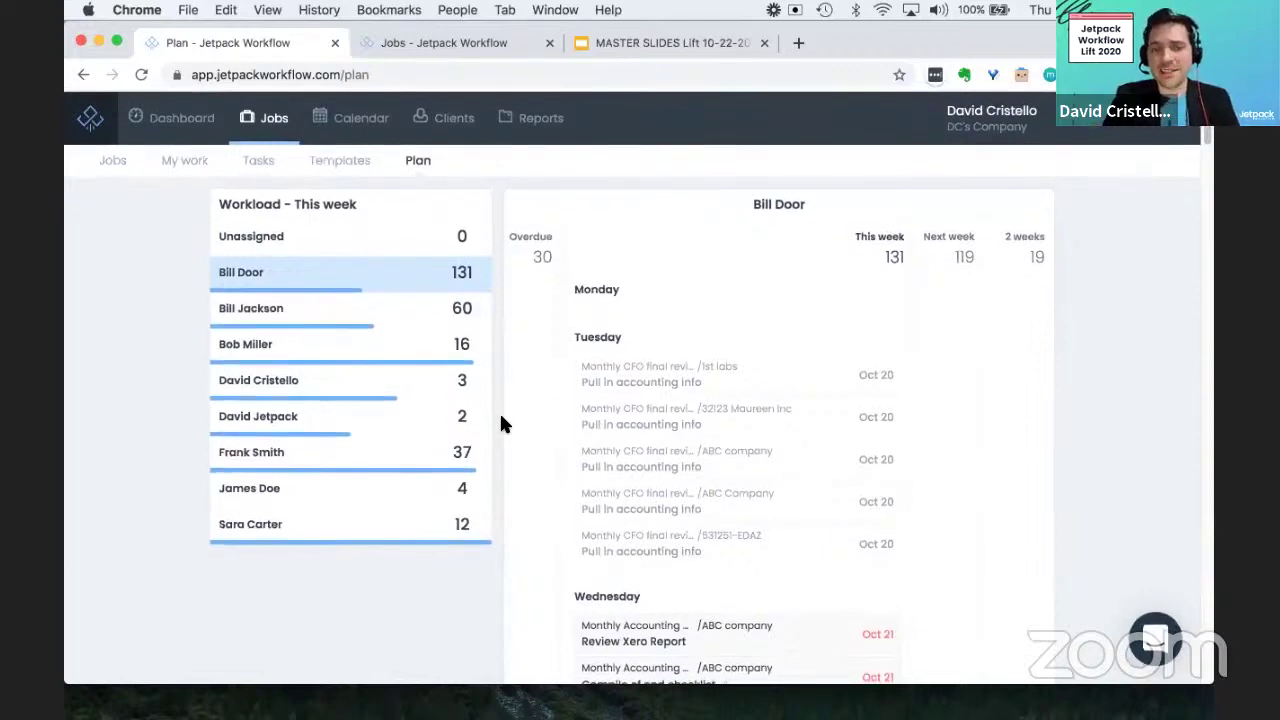
{"action": "scroll", "coordinate": [501, 418], "scroll_direction": "down", "scroll_amount": 3}
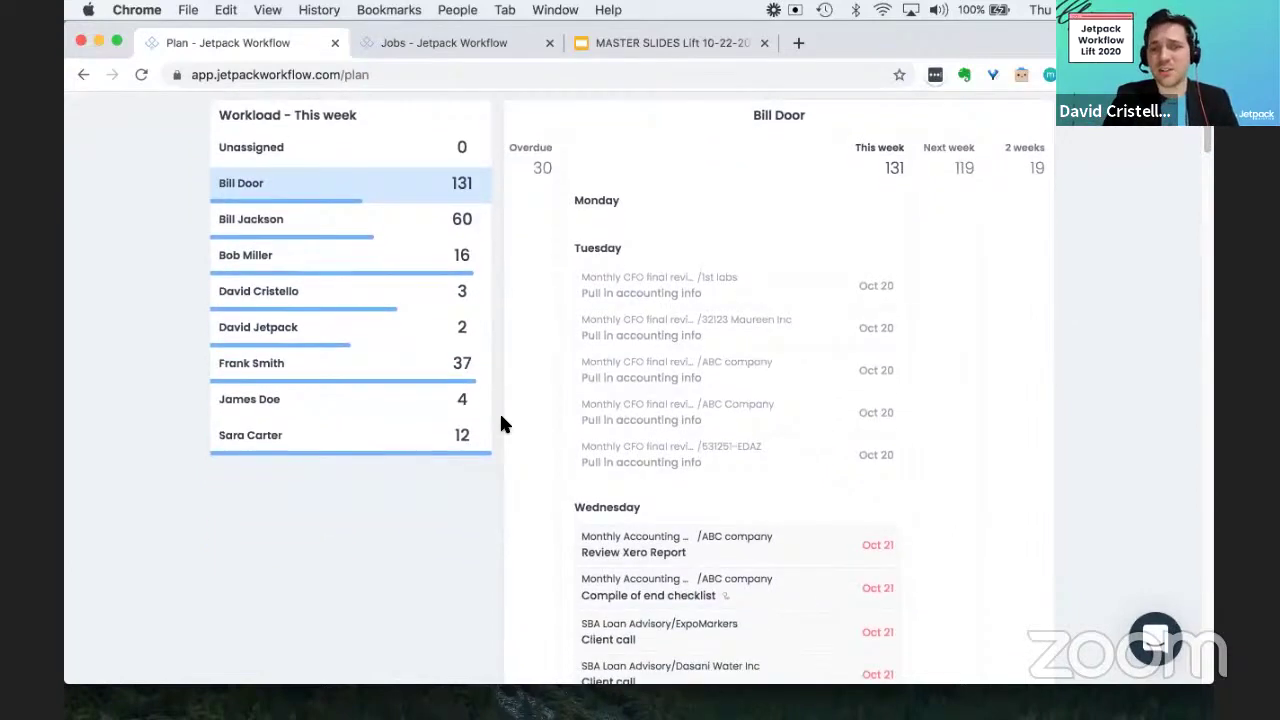
{"action": "scroll", "coordinate": [501, 418], "scroll_direction": "up", "scroll_amount": 3}
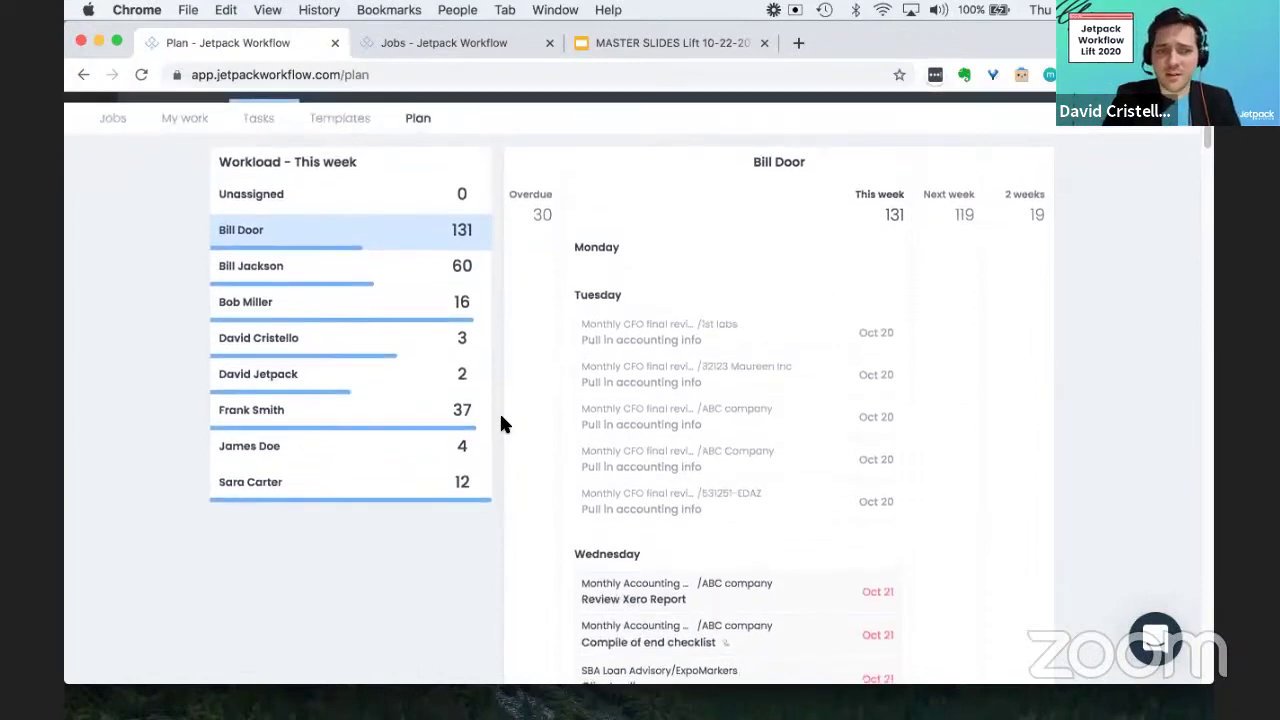
{"action": "scroll", "coordinate": [501, 424], "scroll_direction": "up", "scroll_amount": 1}
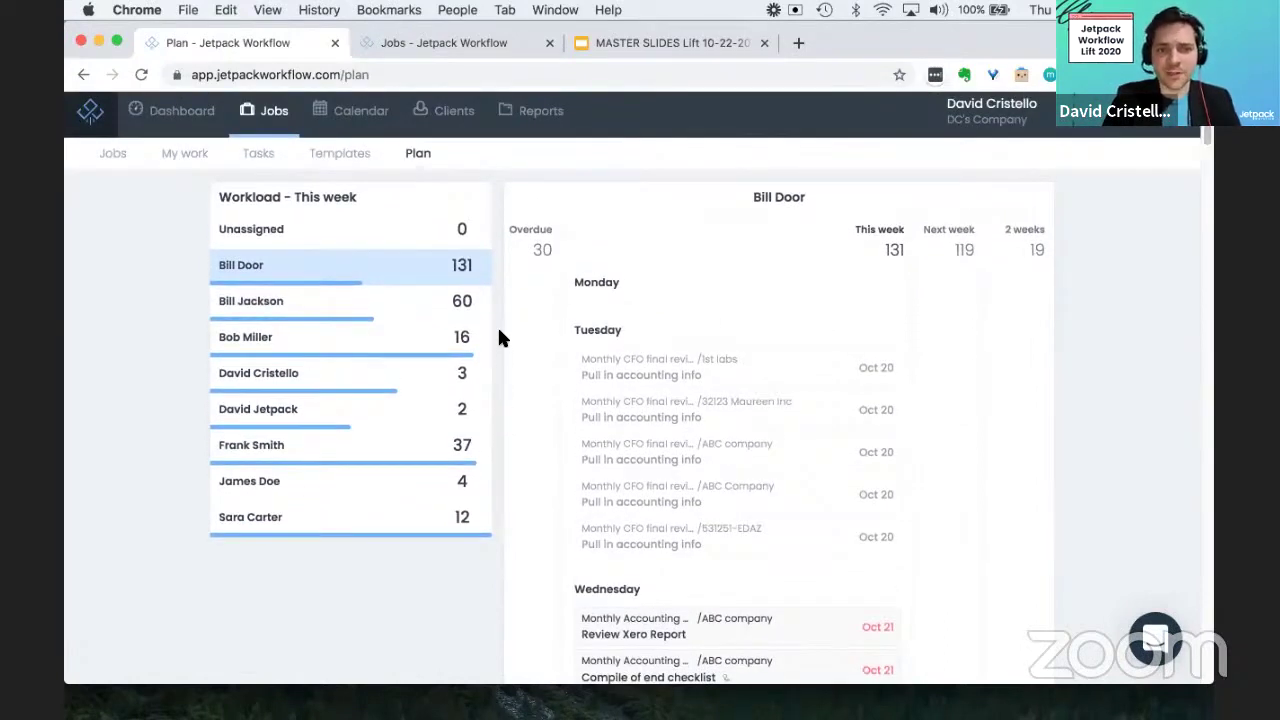
{"action": "scroll", "coordinate": [500, 297], "scroll_direction": "down", "scroll_amount": 6}
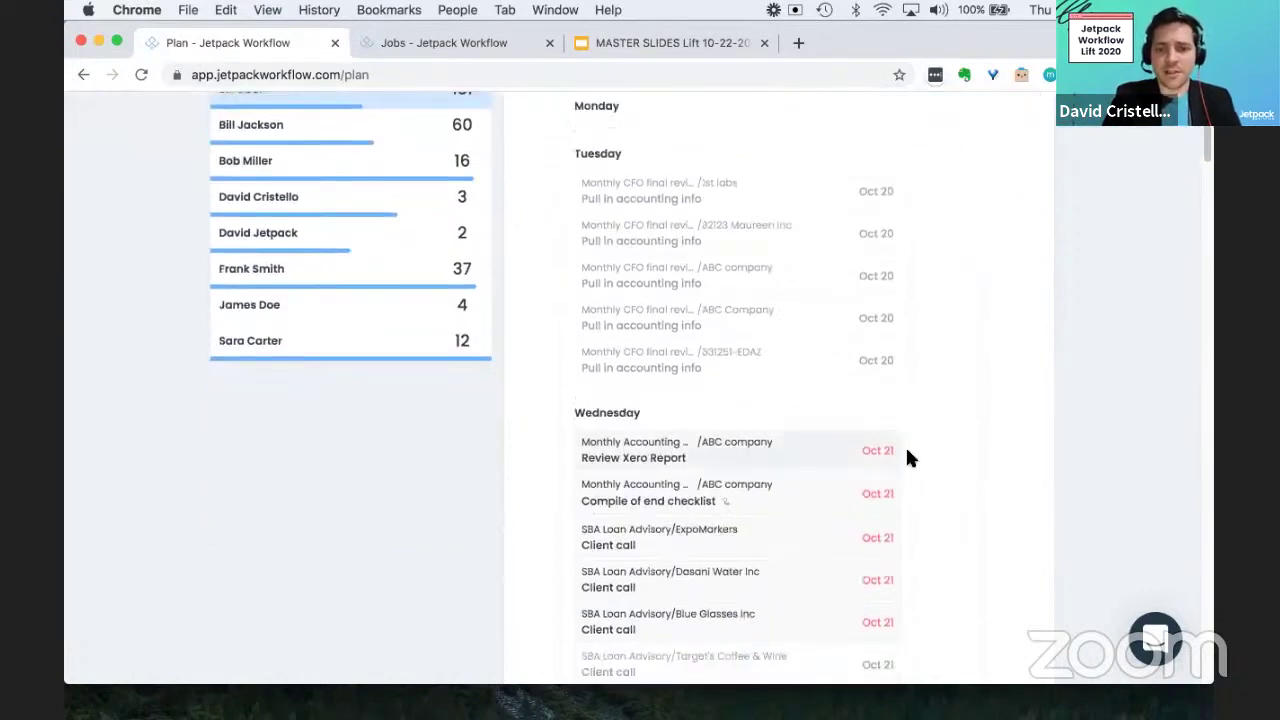
{"action": "scroll", "coordinate": [478, 413], "scroll_direction": "up", "scroll_amount": 6}
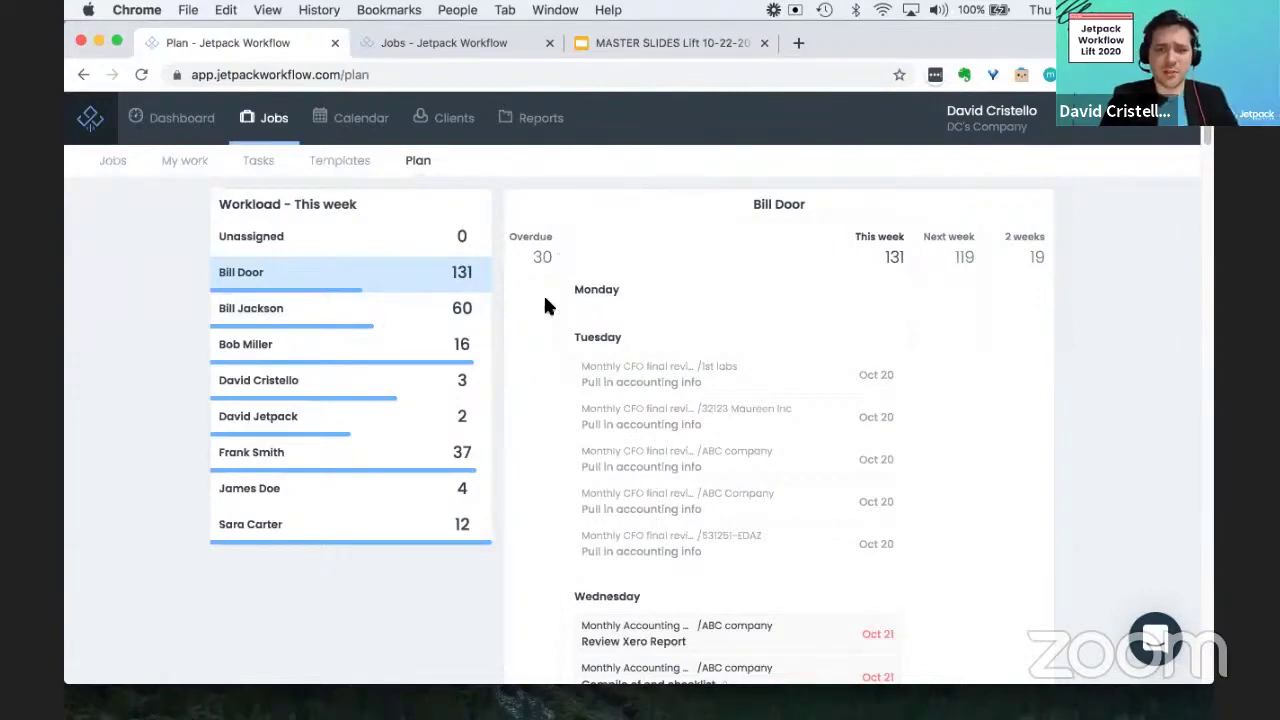
Examine the first staff member's Wednesday tasks for this week, focusing on ABC company's "Review Xero Report" and end checklist tasks.
{"action": "scroll", "coordinate": [423, 300], "scroll_direction": "down", "scroll_amount": 5}
{"action": "scroll", "coordinate": [423, 300], "scroll_direction": "up", "scroll_amount": 5}
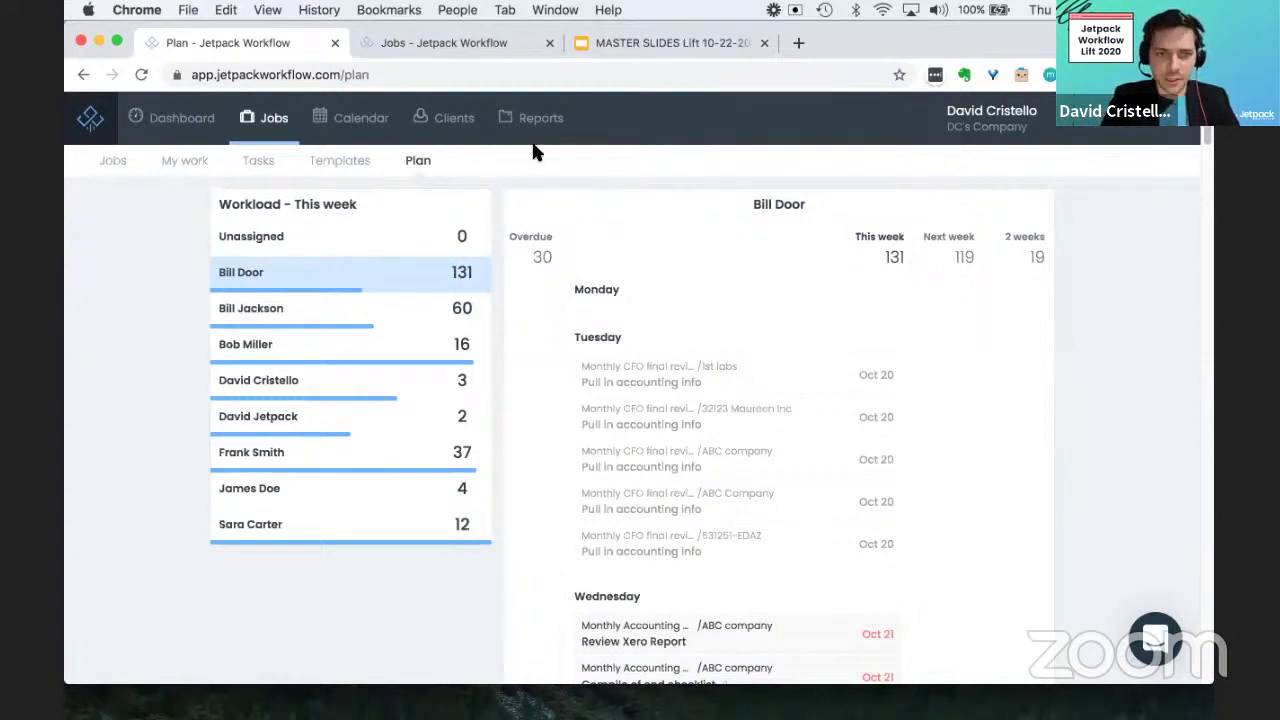
{"action": "scroll", "coordinate": [495, 268], "scroll_direction": "down", "scroll_amount": 5}
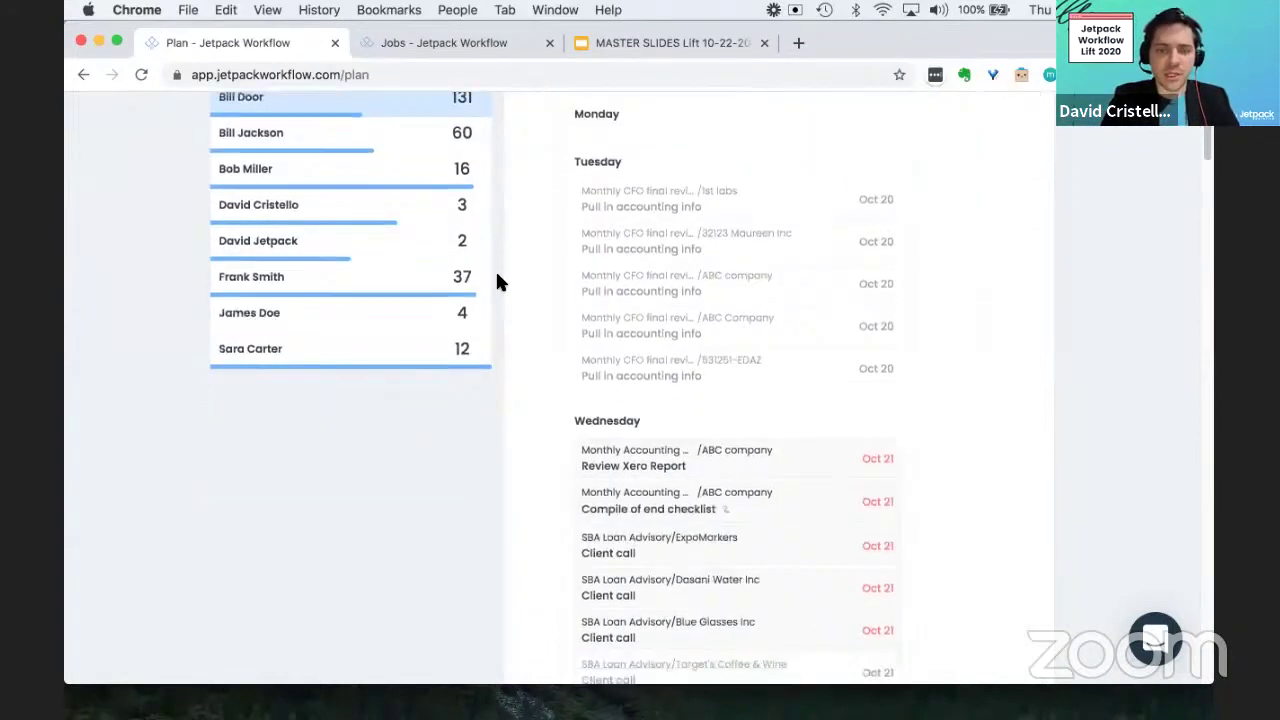
{"action": "scroll", "coordinate": [495, 269], "scroll_direction": "up", "scroll_amount": 5}
{"action": "scroll", "coordinate": [497, 281], "scroll_direction": "down", "scroll_amount": 3}
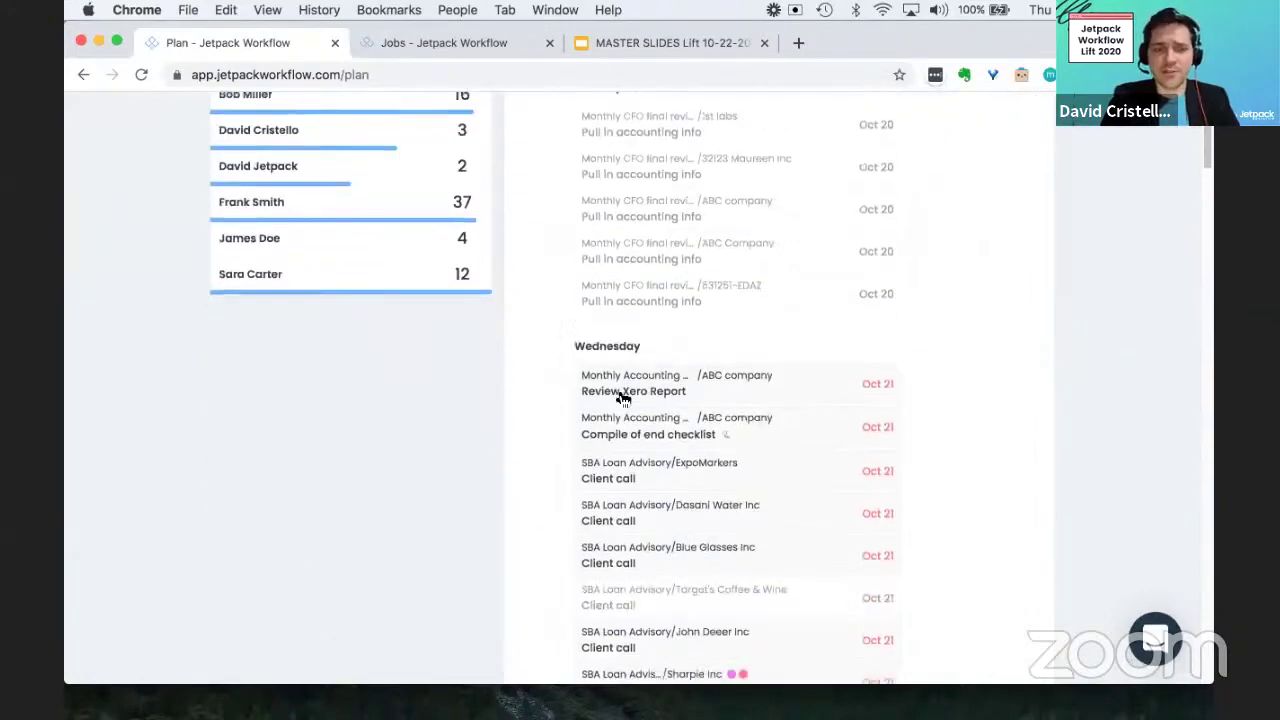
{"action": "scroll", "coordinate": [623, 394], "scroll_direction": "up", "scroll_amount": 1}
{"action": "left_click_drag", "start_coordinate": [650, 398], "coordinate": [580, 400]}
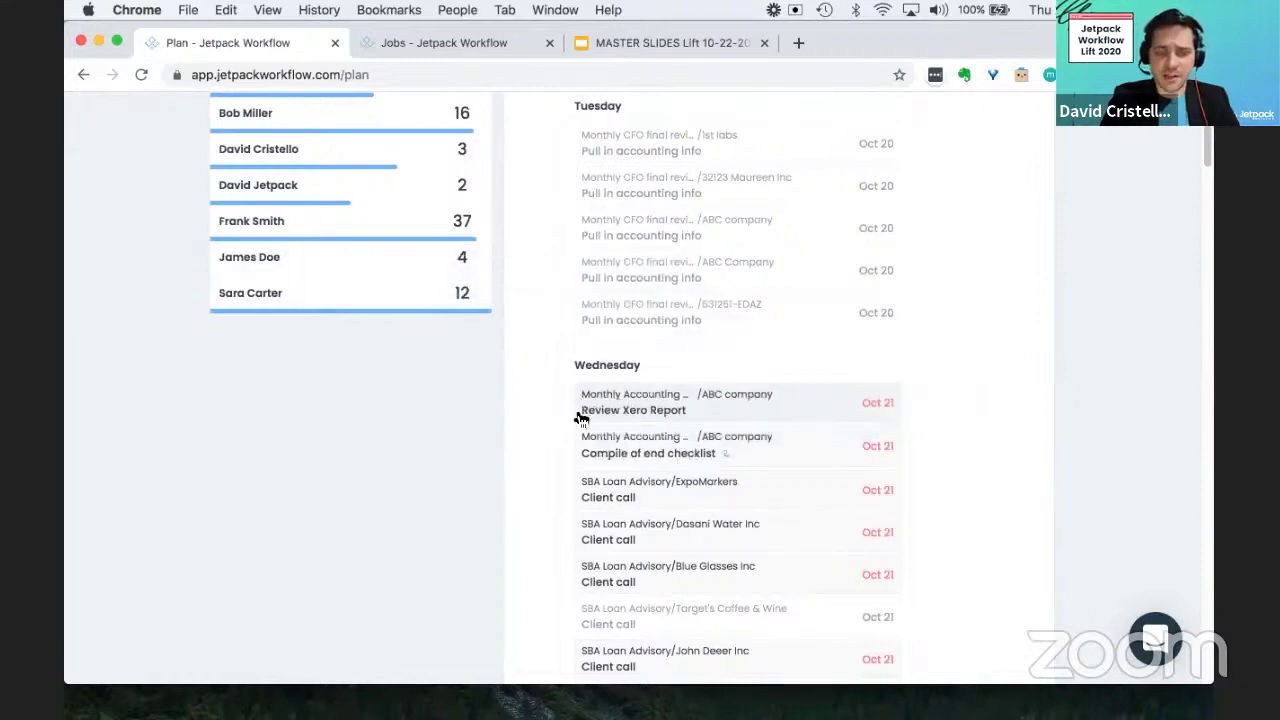
{"action": "scroll", "coordinate": [585, 405], "scroll_direction": "up", "scroll_amount": 1}
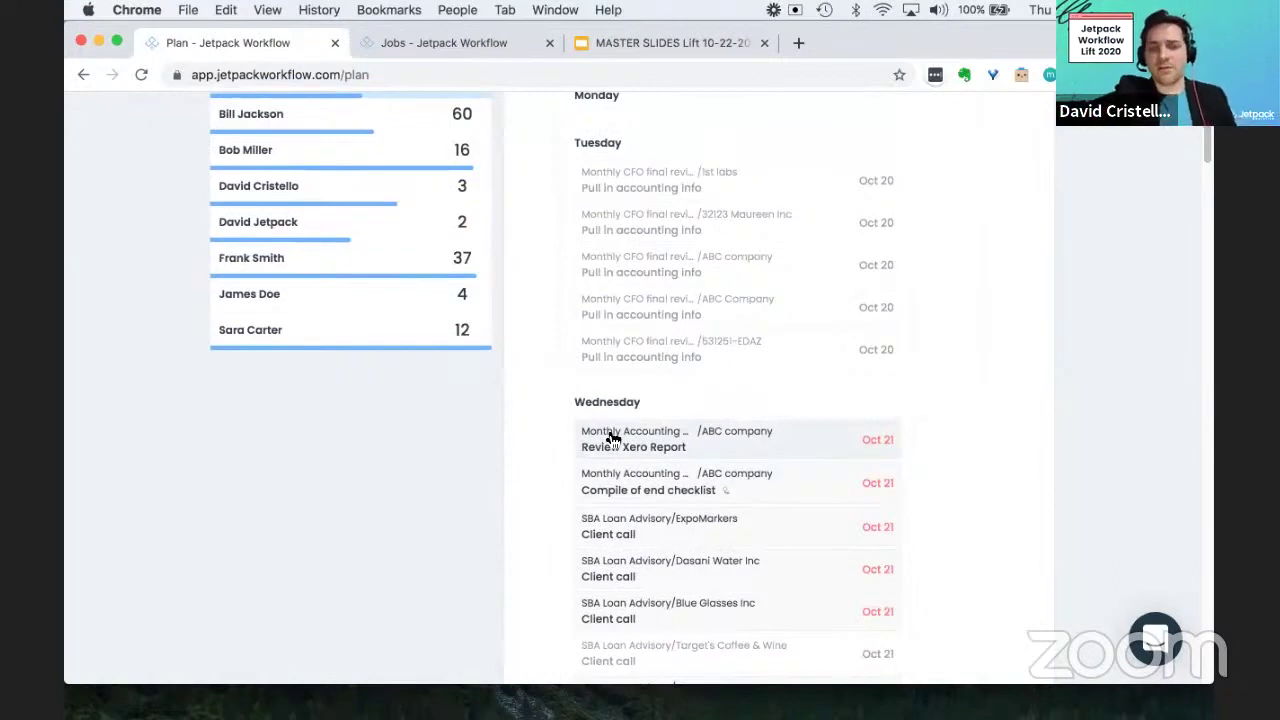
{"action": "scroll", "coordinate": [612, 438], "scroll_direction": "up", "scroll_amount": 2}
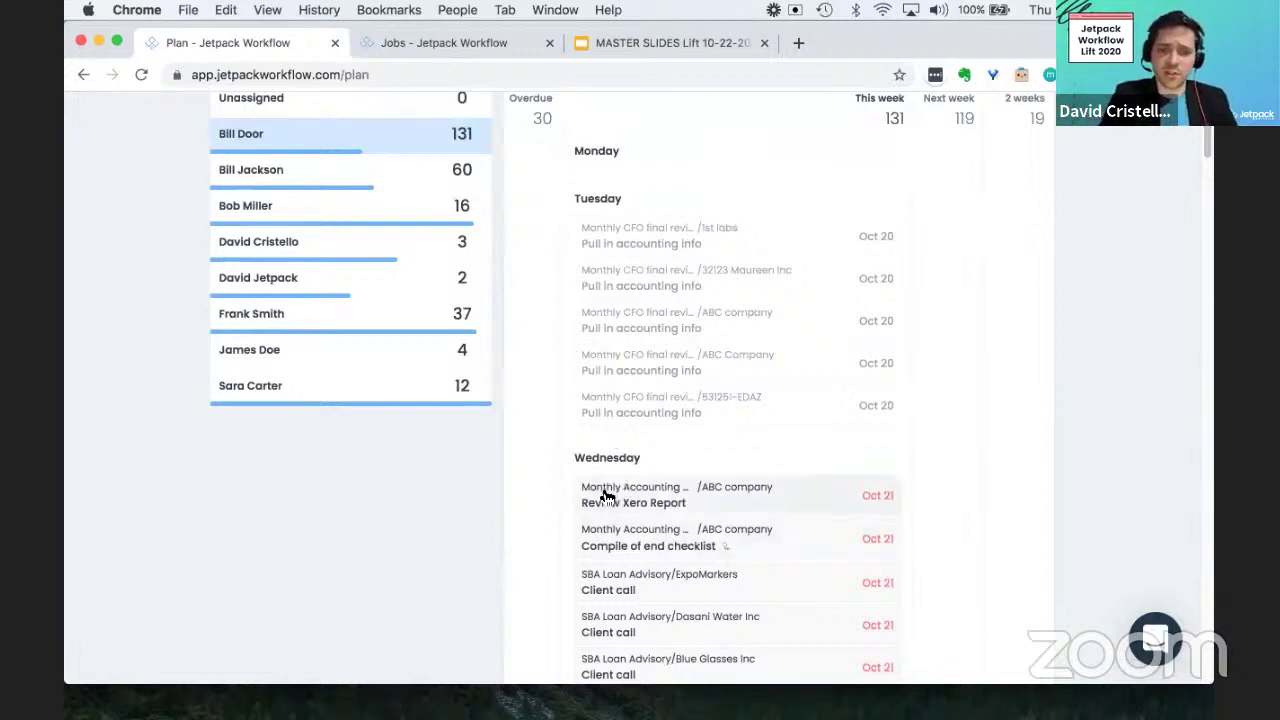
{"action": "scroll", "coordinate": [586, 506], "scroll_direction": "up", "scroll_amount": 5}
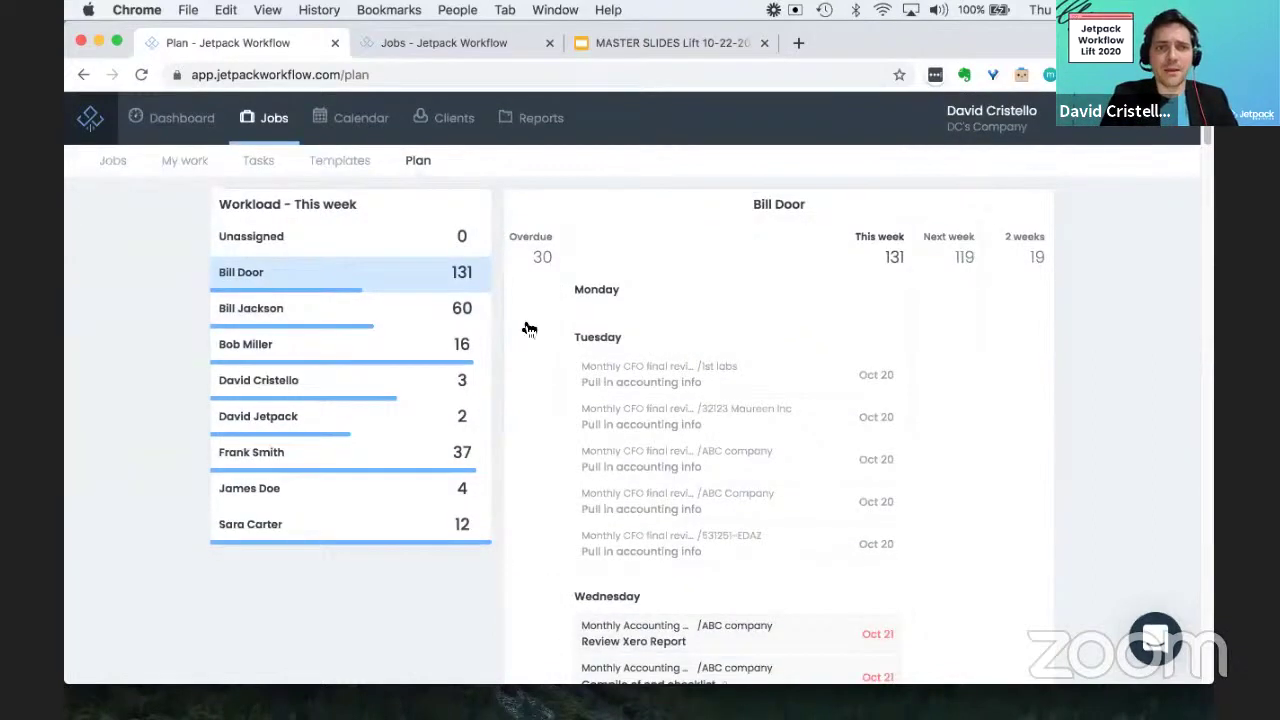
Switch to the "MASTER SLIDES Lift 10-22-2020" presentation in Google Slides and start presenting from the DEMO slide.
{"action": "left_click", "coordinate": [683, 42]}
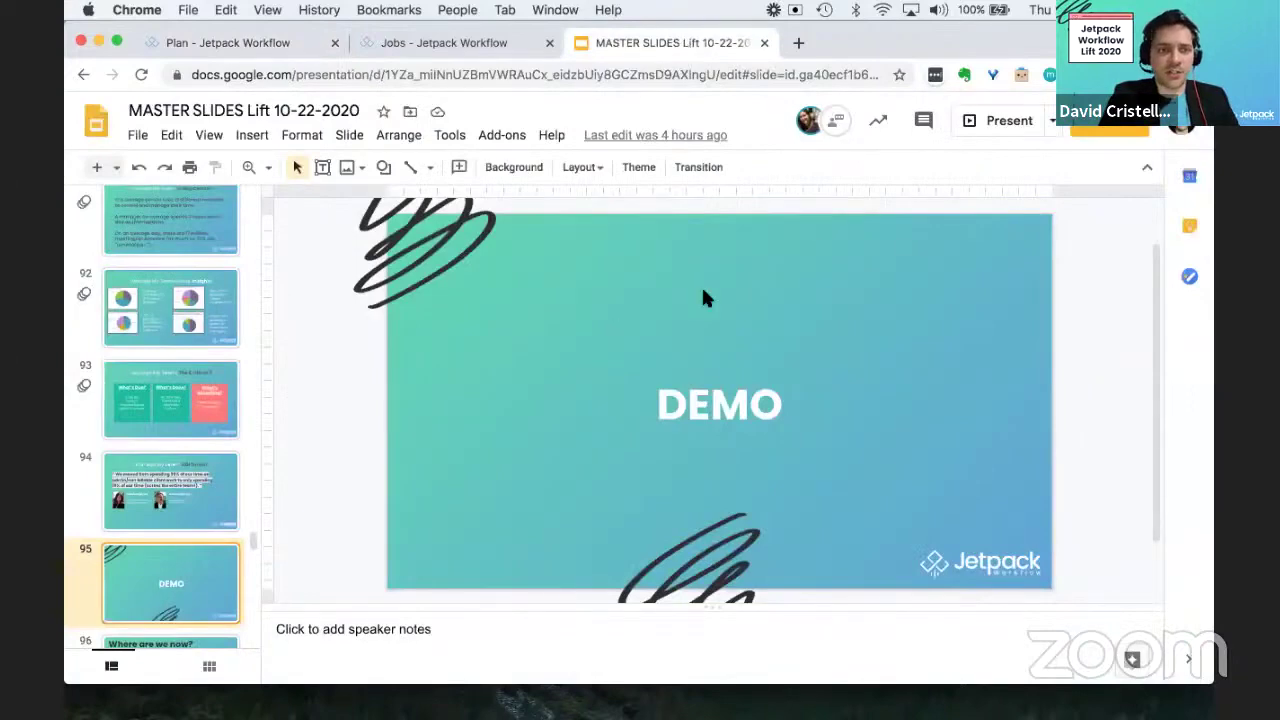
{"action": "left_click", "coordinate": [979, 118]}
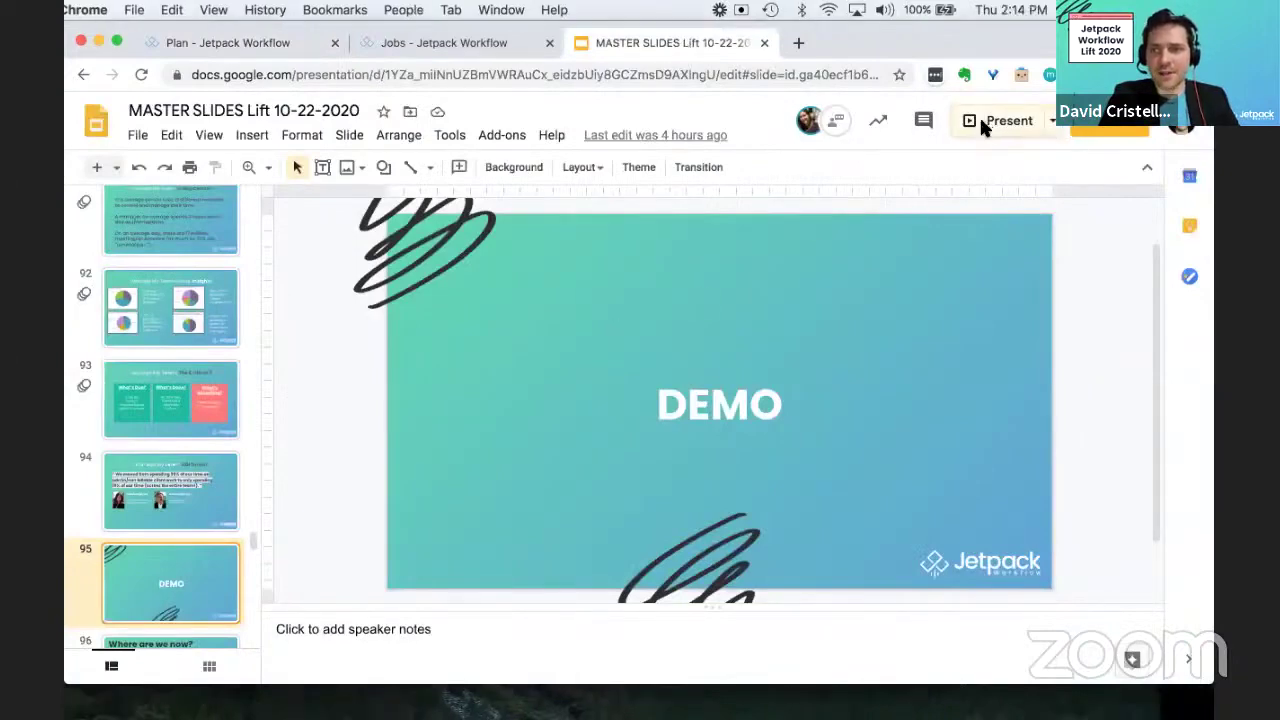